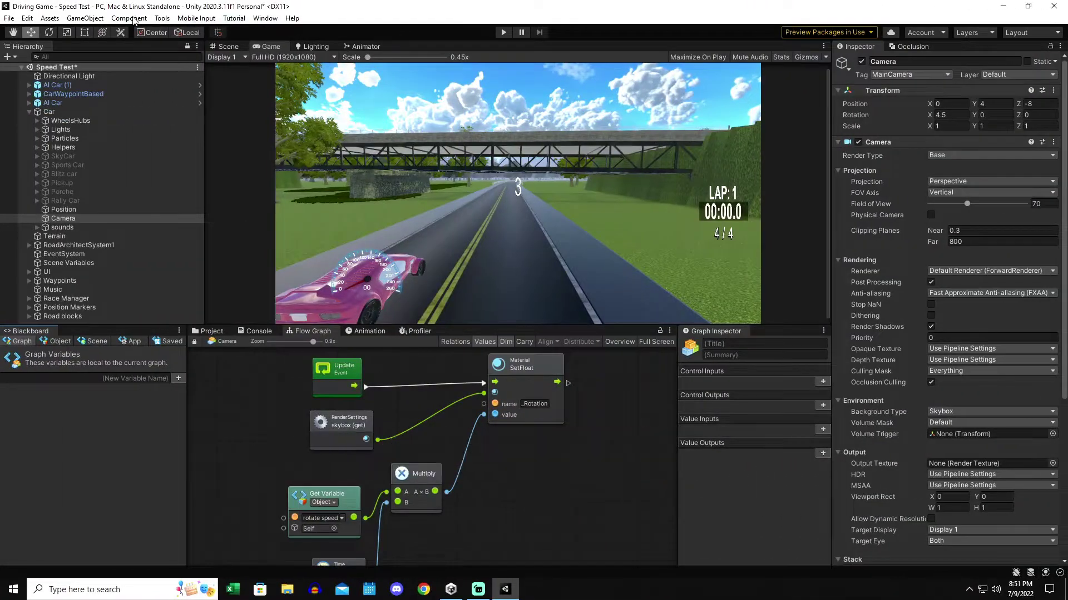
# - Install the Cinemachine package from the Unity Registry with the Package Manager and close the manager
pyautogui.click(265, 19)
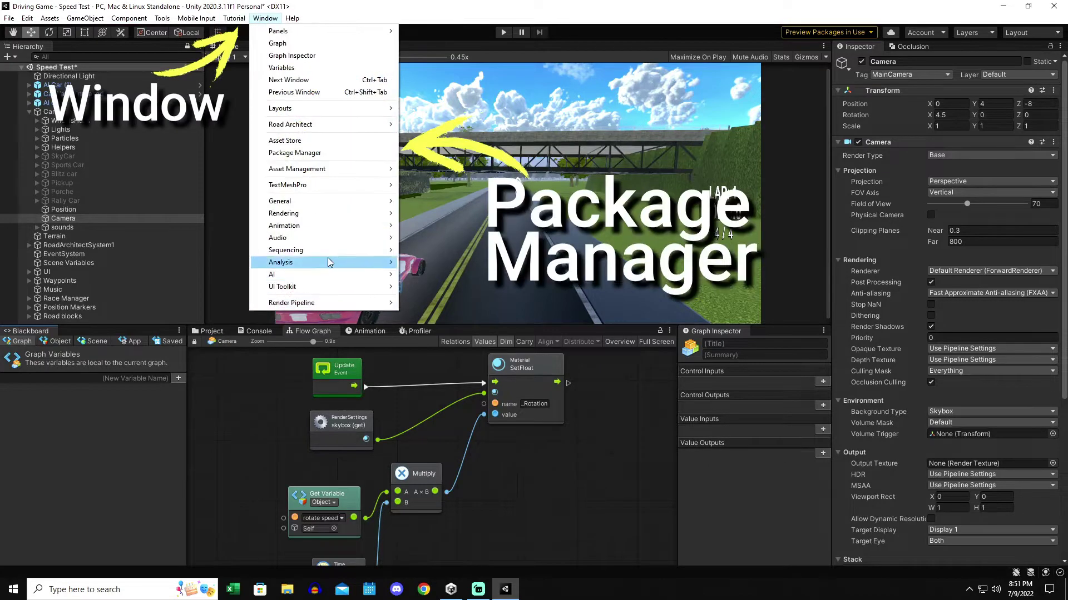
pyautogui.click(331, 153)
pyautogui.click(491, 112)
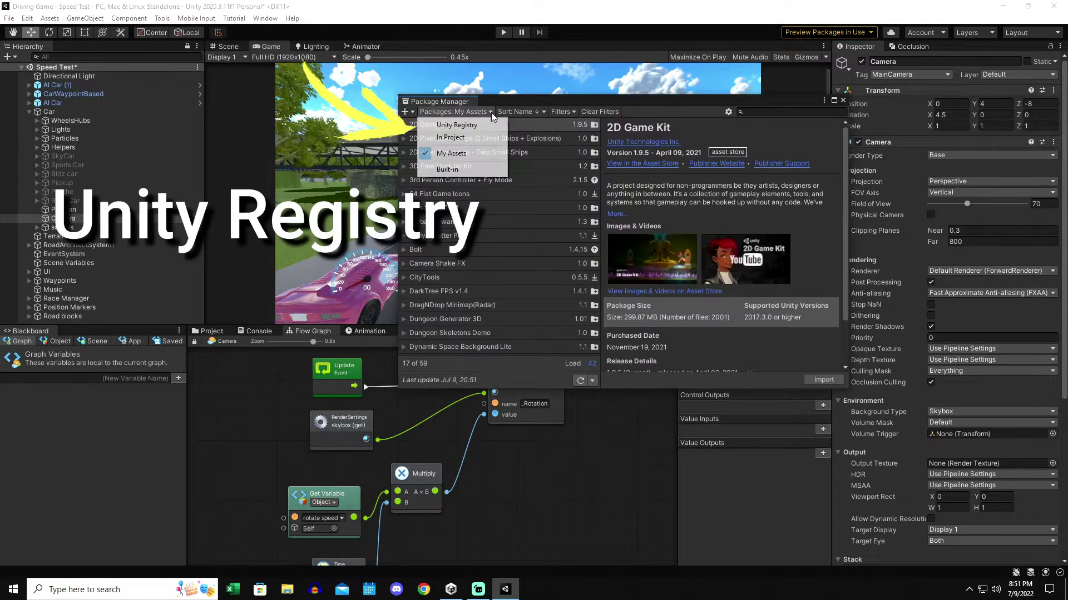
pyautogui.click(484, 126)
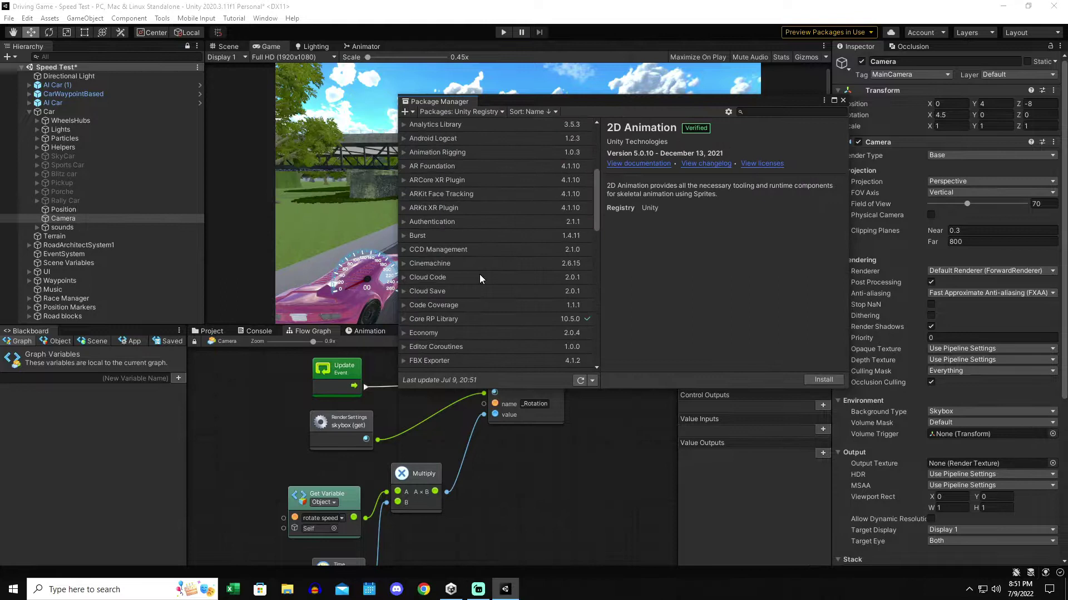
pyautogui.click(480, 264)
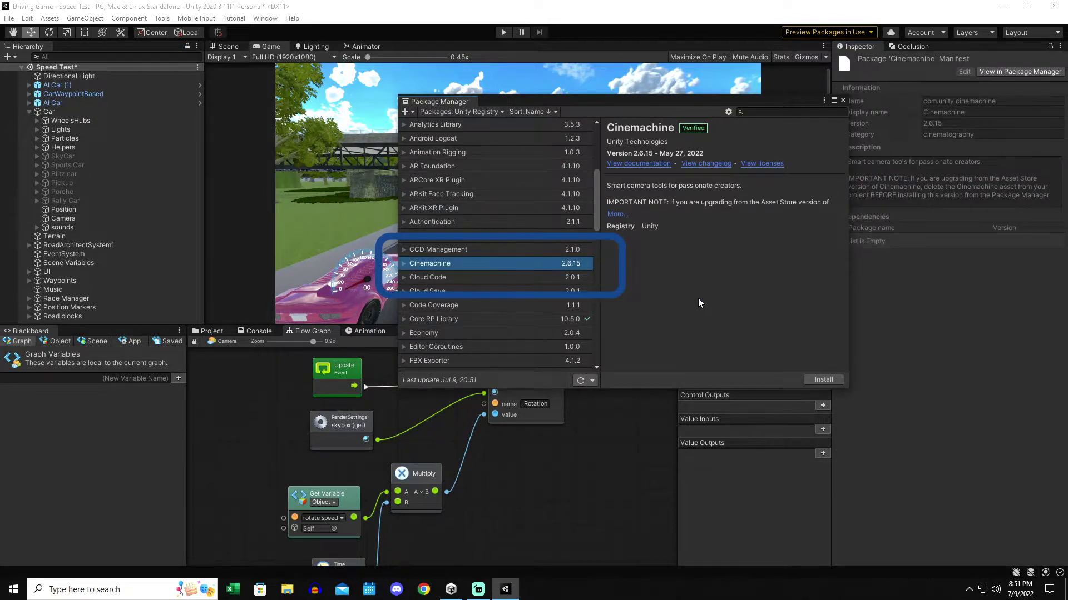
pyautogui.click(823, 380)
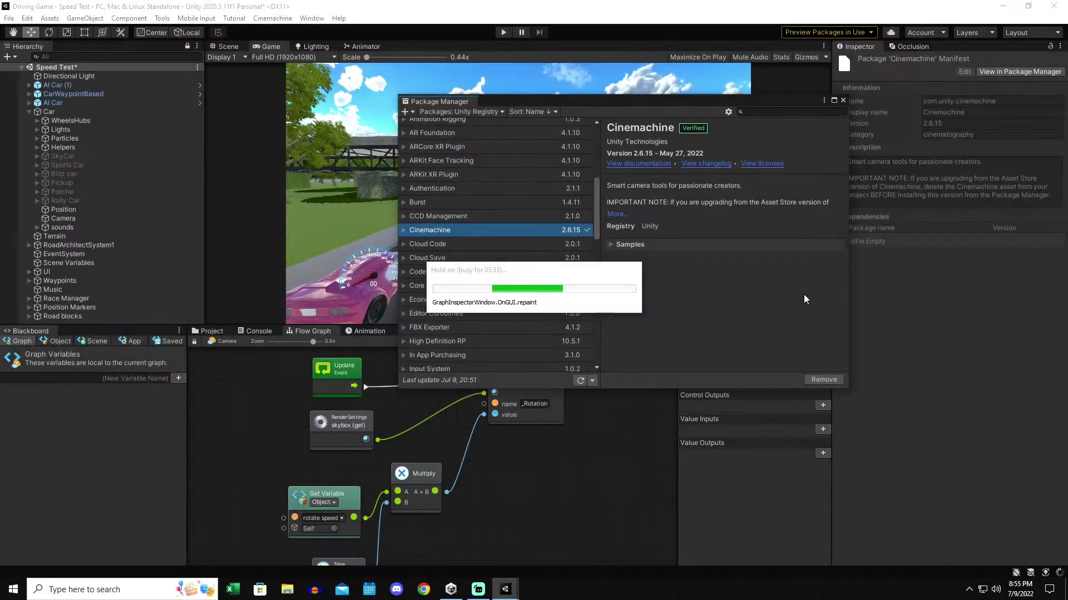
pyautogui.click(843, 100)
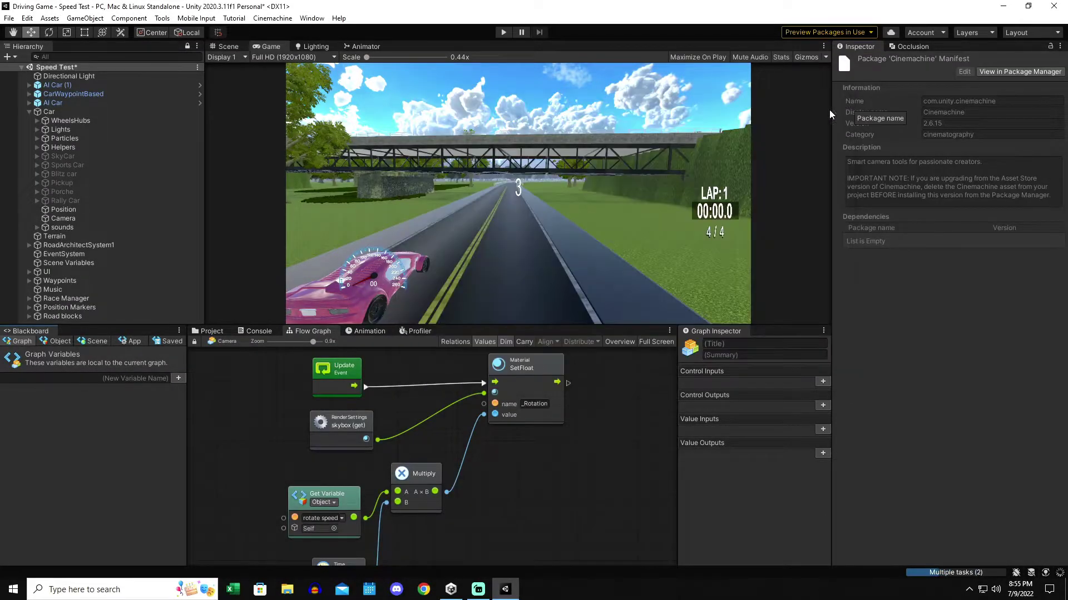
# - Add a CinemachineBrain component to the Camera object under Car
pyautogui.click(273, 18)
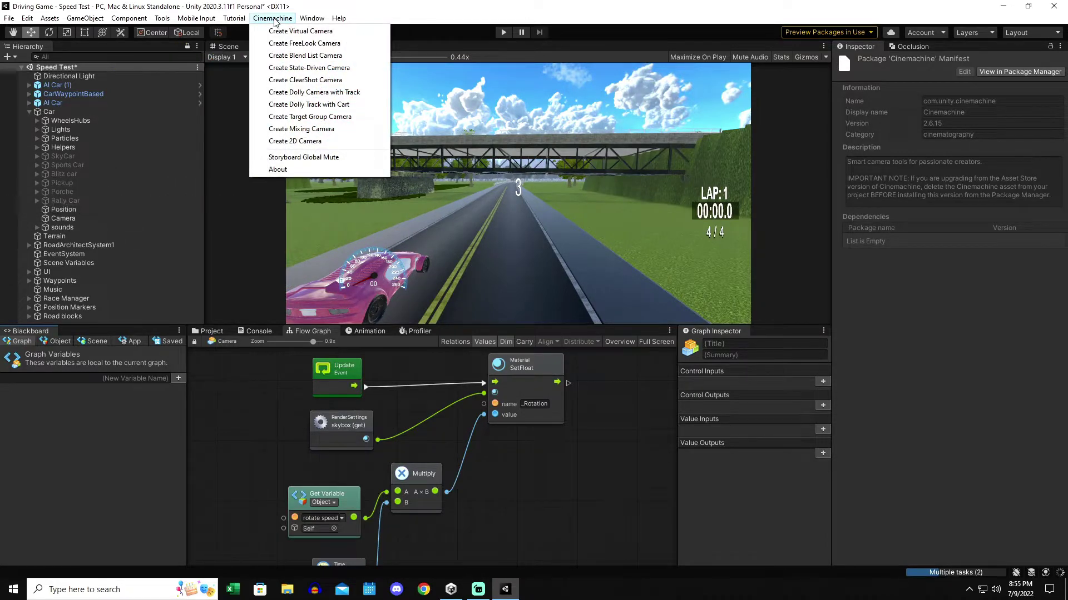
pyautogui.click(63, 218)
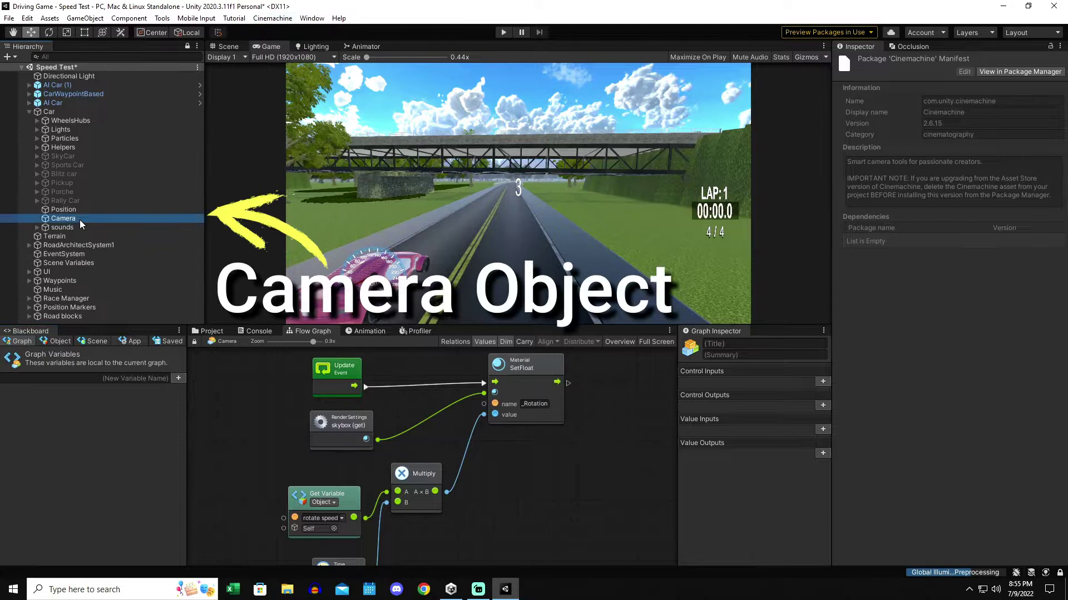
pyautogui.scroll(-8, 957, 352)
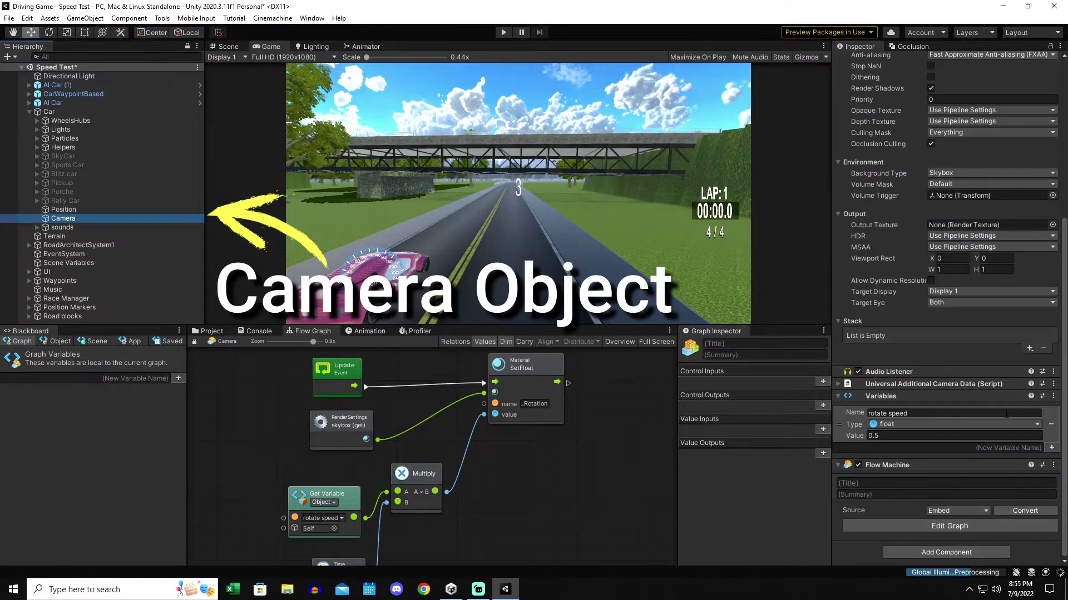
pyautogui.click(954, 554)
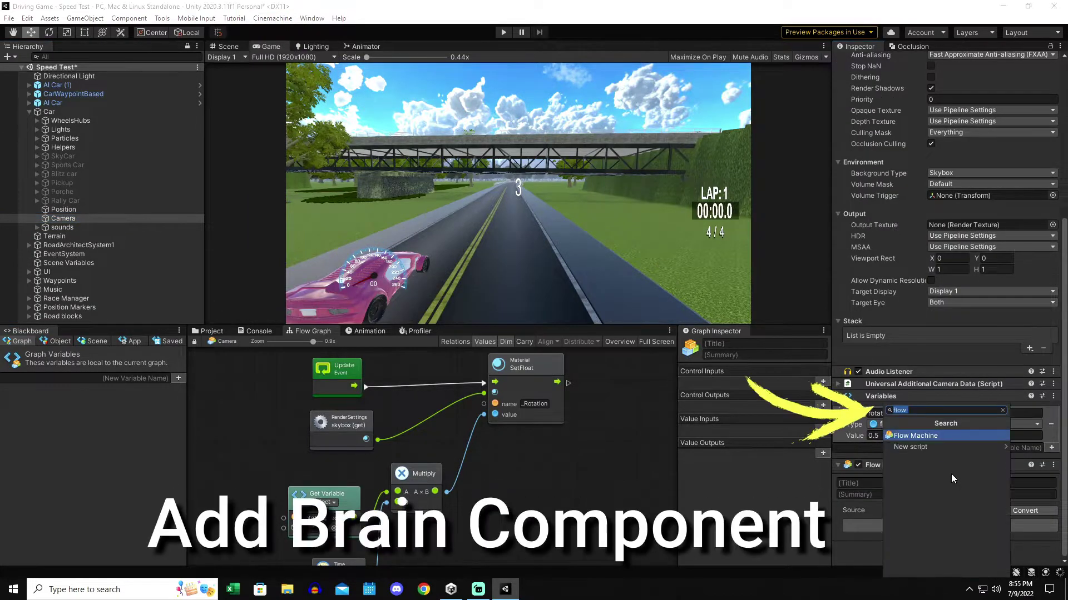
pyautogui.write('cinema')
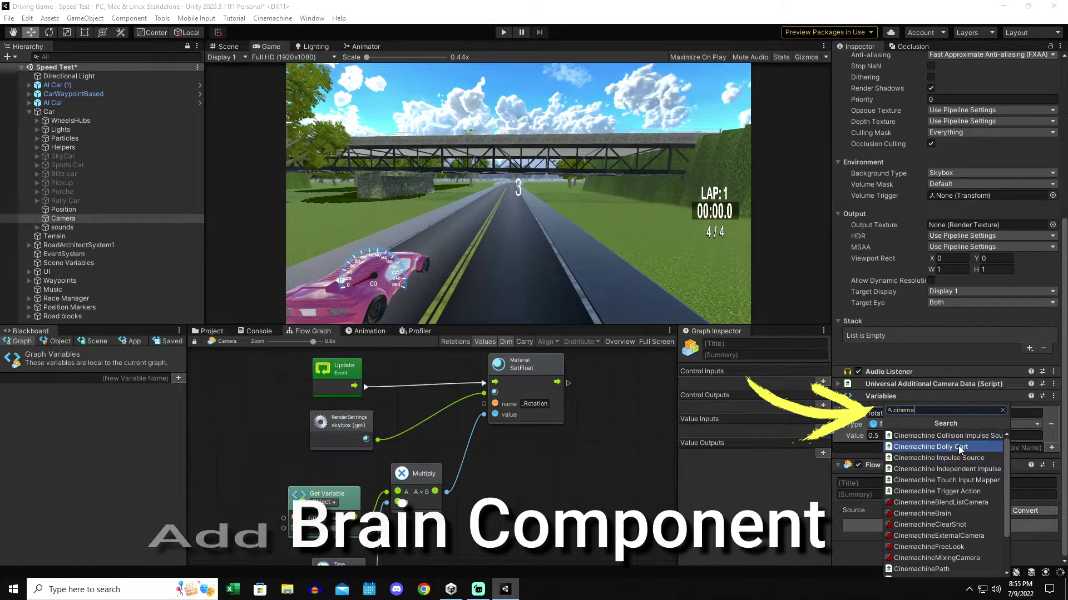
pyautogui.click(963, 516)
# - Add a CinemachineVirtualCamera component to the same Camera object
pyautogui.scroll(-5, 962, 428)
pyautogui.click(934, 551)
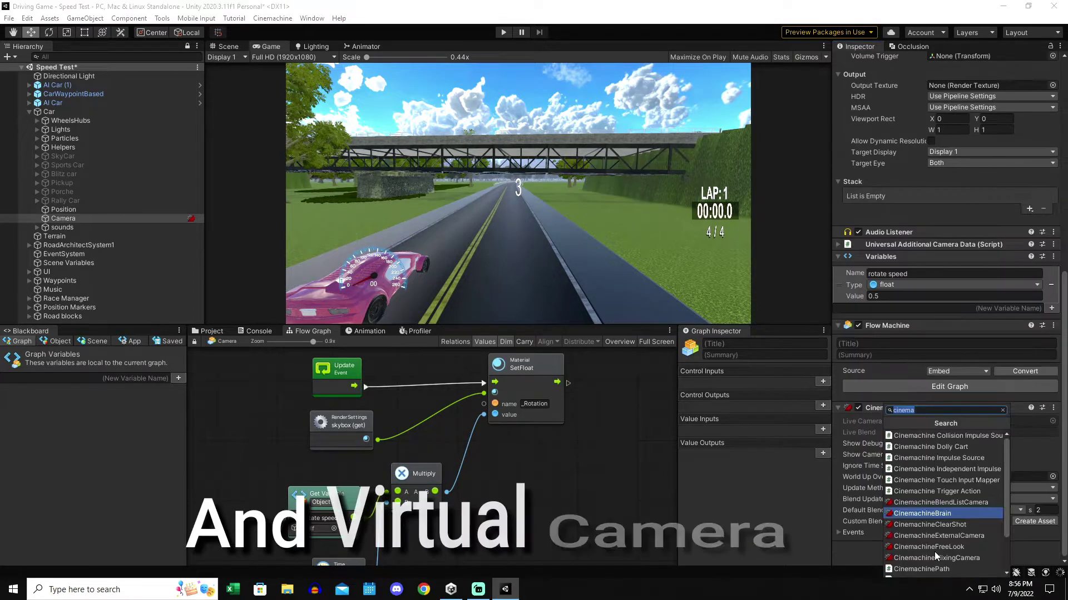
pyautogui.scroll(-3, 966, 498)
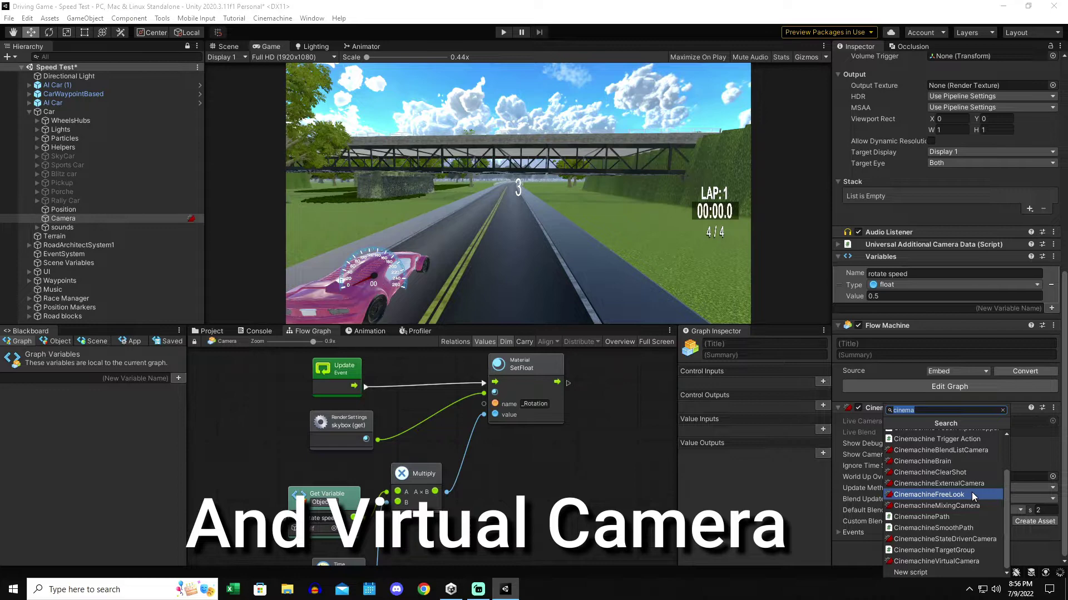
pyautogui.click(976, 558)
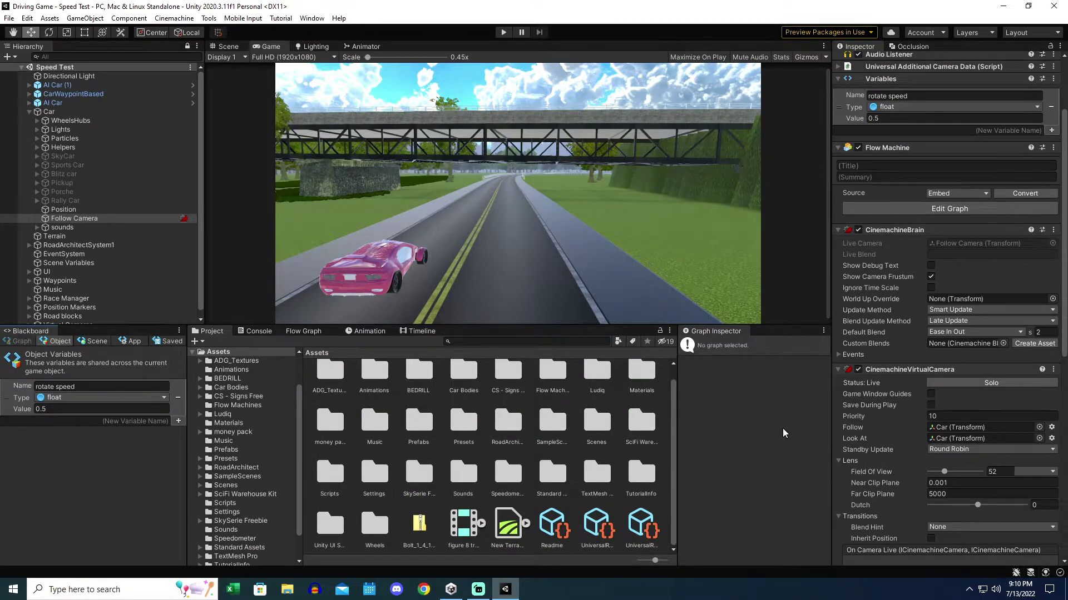
# - Try changing the virtual camera's Follow Offset, undoing the X change and setting Y back to 4
pyautogui.scroll(-5, 913, 184)
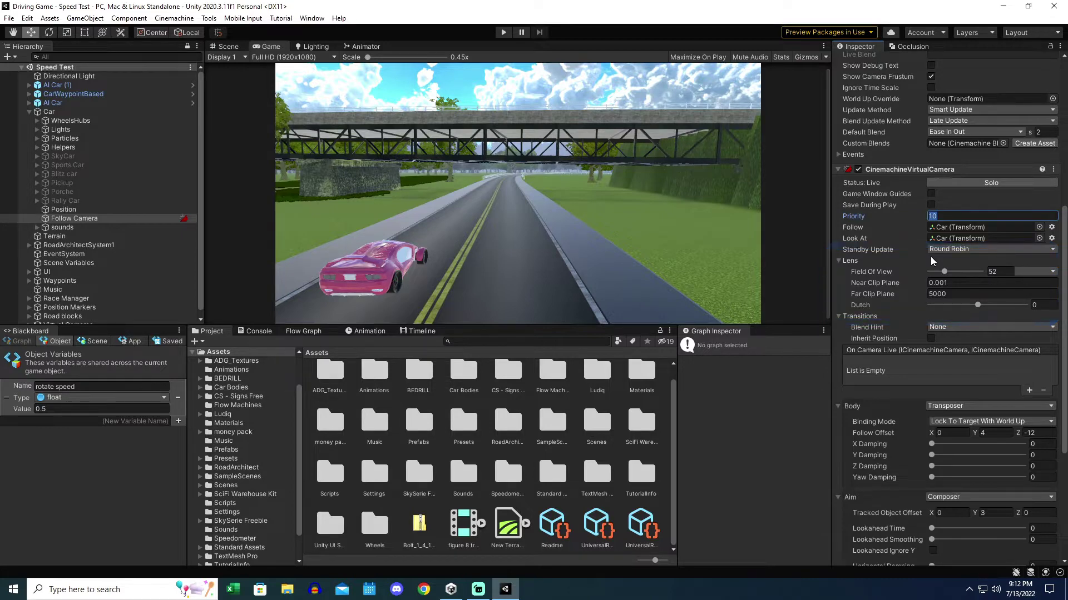
pyautogui.moveTo(874, 271)
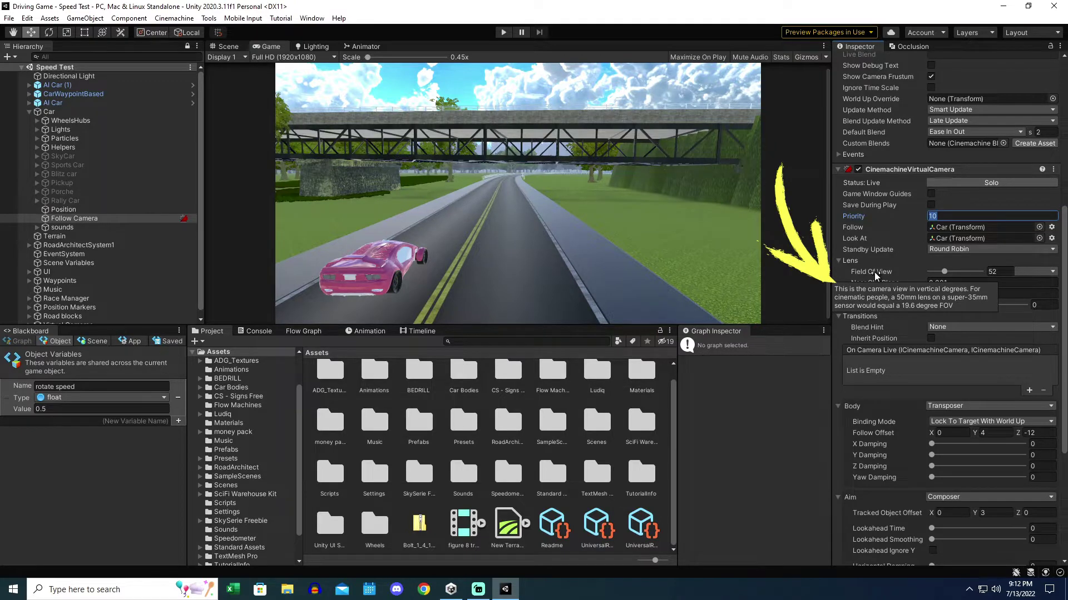
pyautogui.scroll(-5, 915, 281)
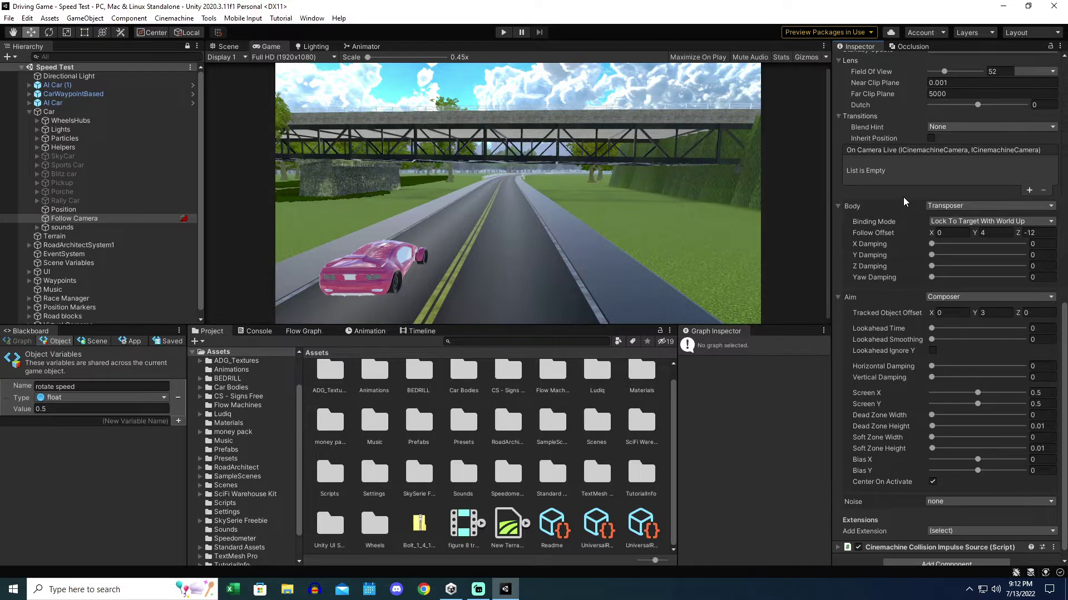
pyautogui.scroll(-1, 903, 202)
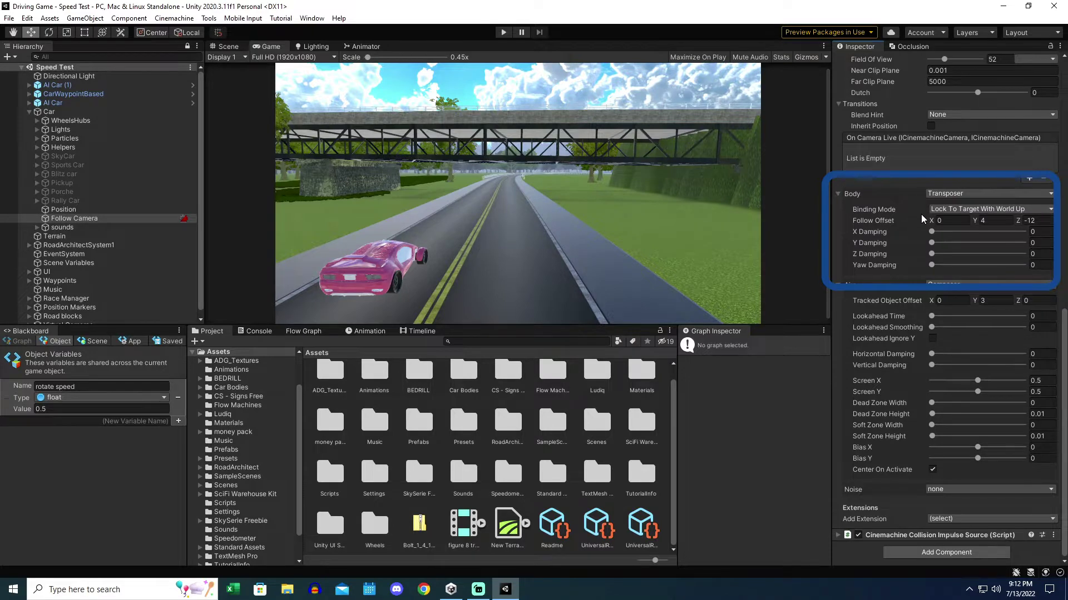
pyautogui.moveTo(929, 221); pyautogui.dragTo(959, 222)
pyautogui.hotkey('ctrl', 'z')
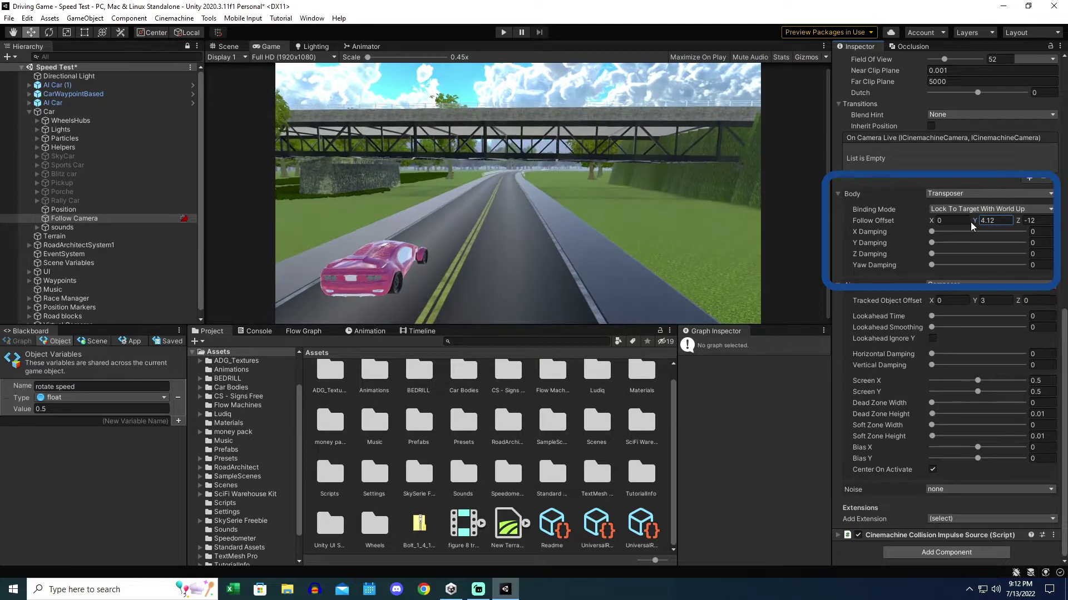
pyautogui.click(992, 221)
pyautogui.write('4')
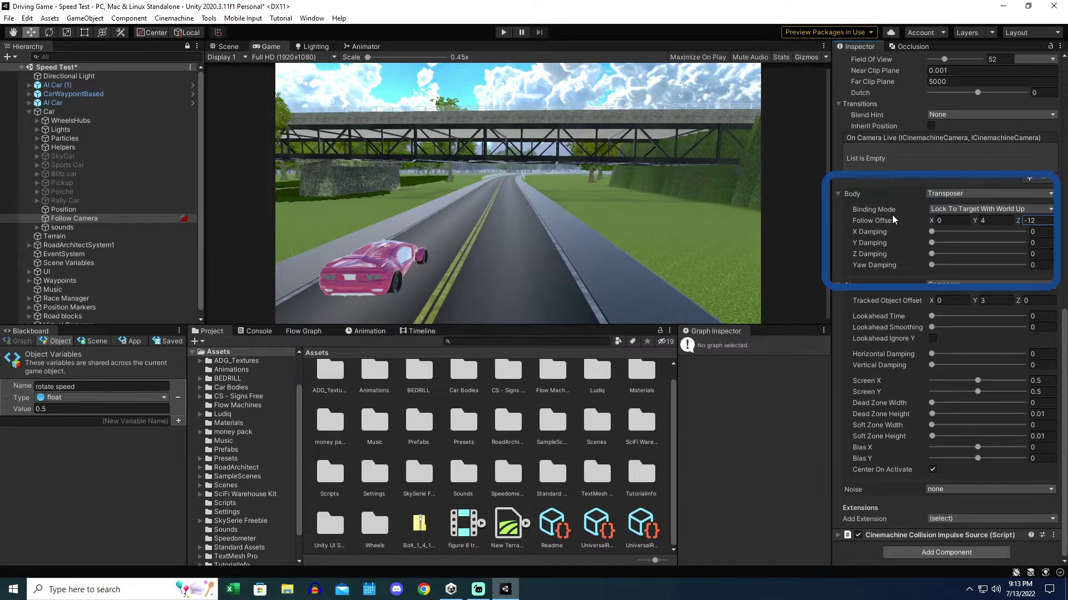
# - Review the available Binding Mode options for the Body and the mode options for Aim, keeping the current choices
pyautogui.click(963, 210)
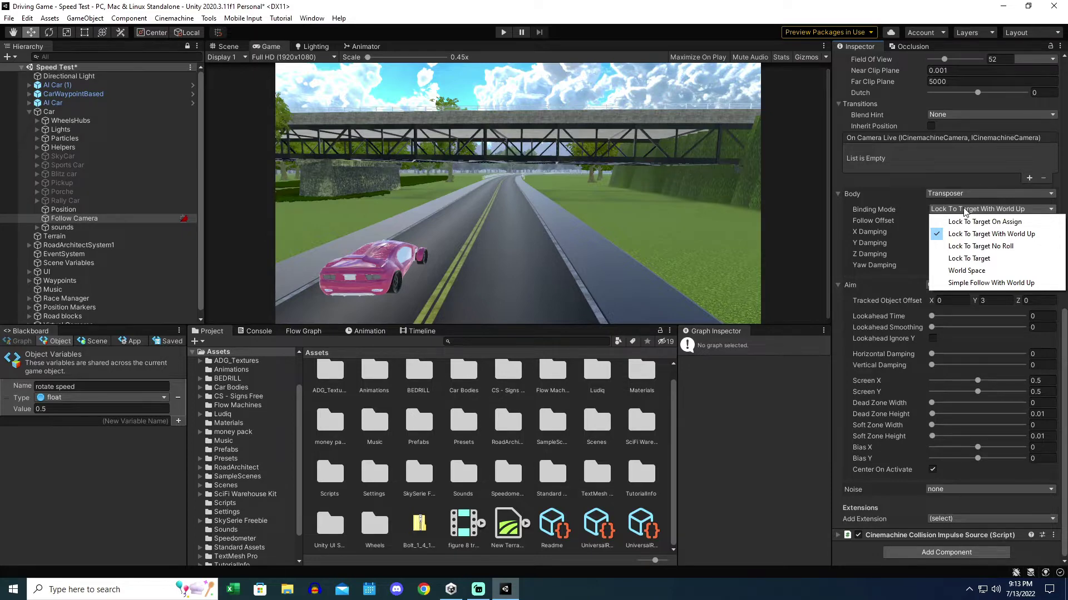
pyautogui.click(878, 277)
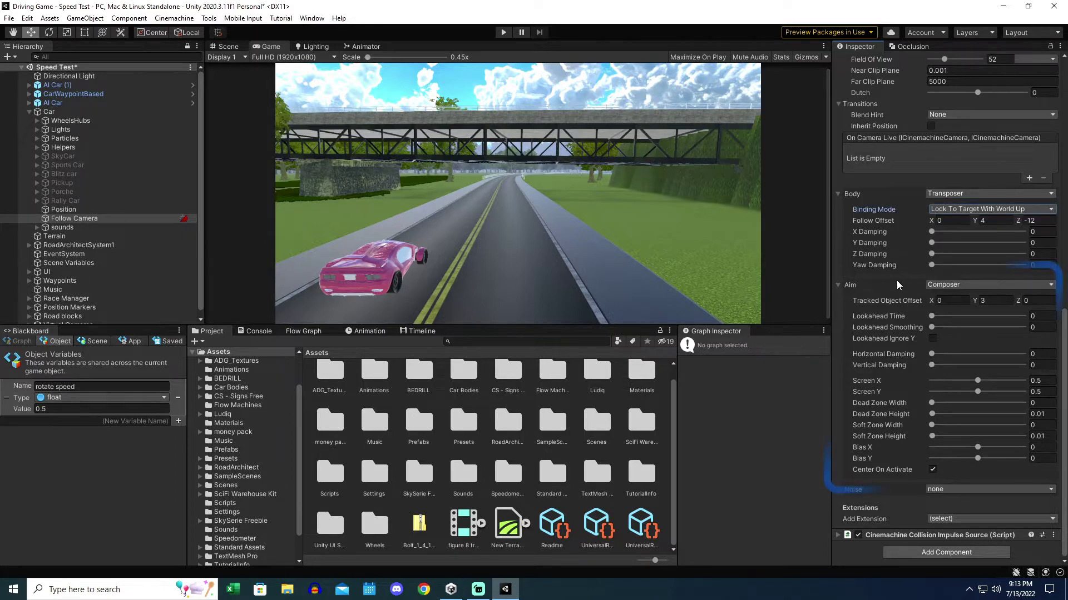
pyautogui.click(946, 284)
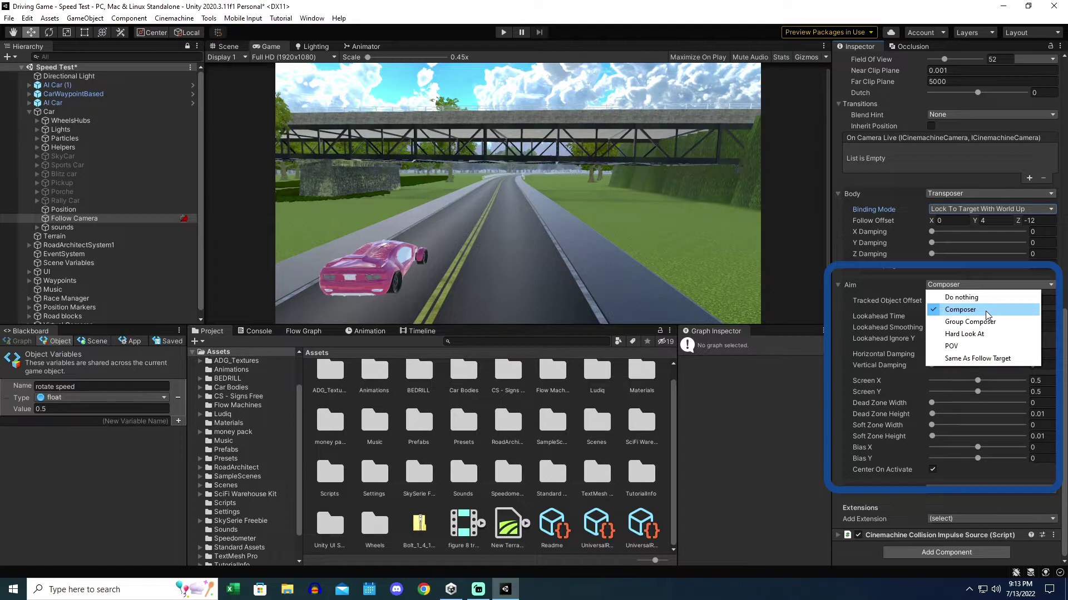
pyautogui.click(835, 303)
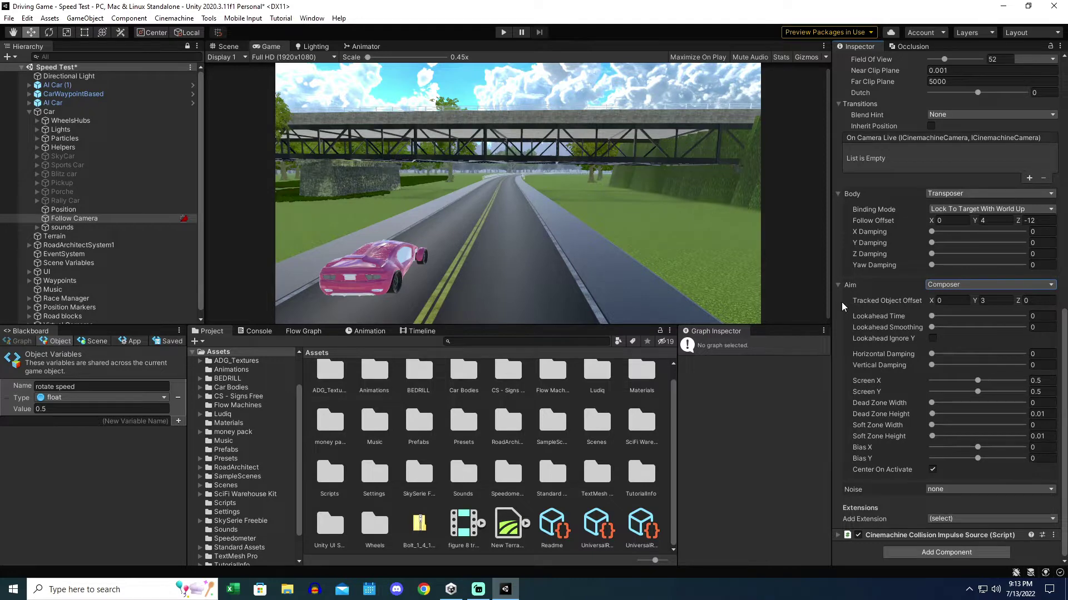
# - Turn on Game Window Guides for the Follow Camera's CinemachineVirtualCamera
pyautogui.scroll(5, 835, 326)
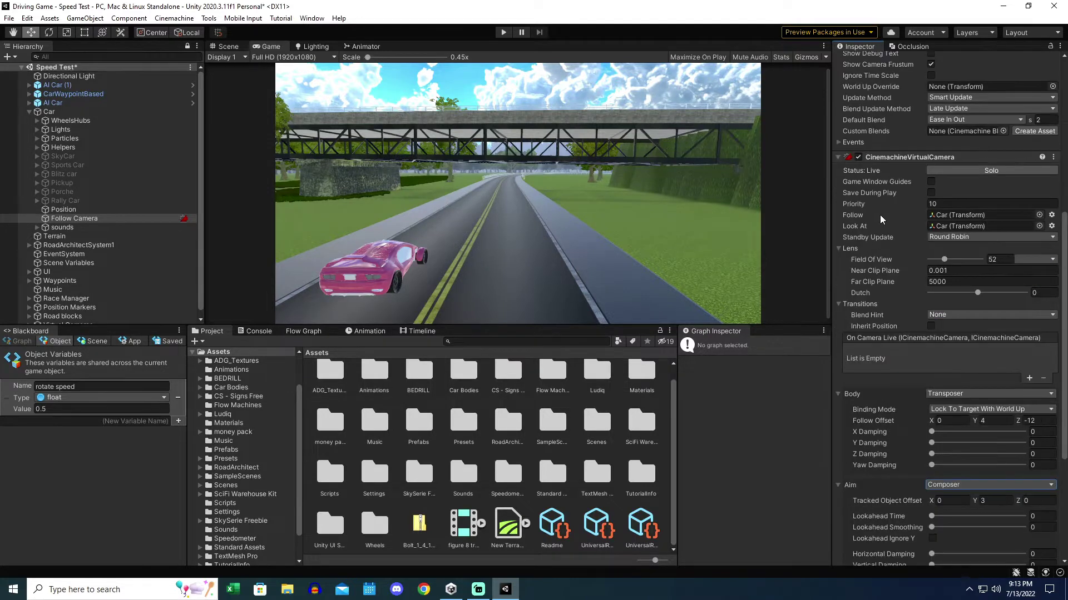
pyautogui.click(932, 181)
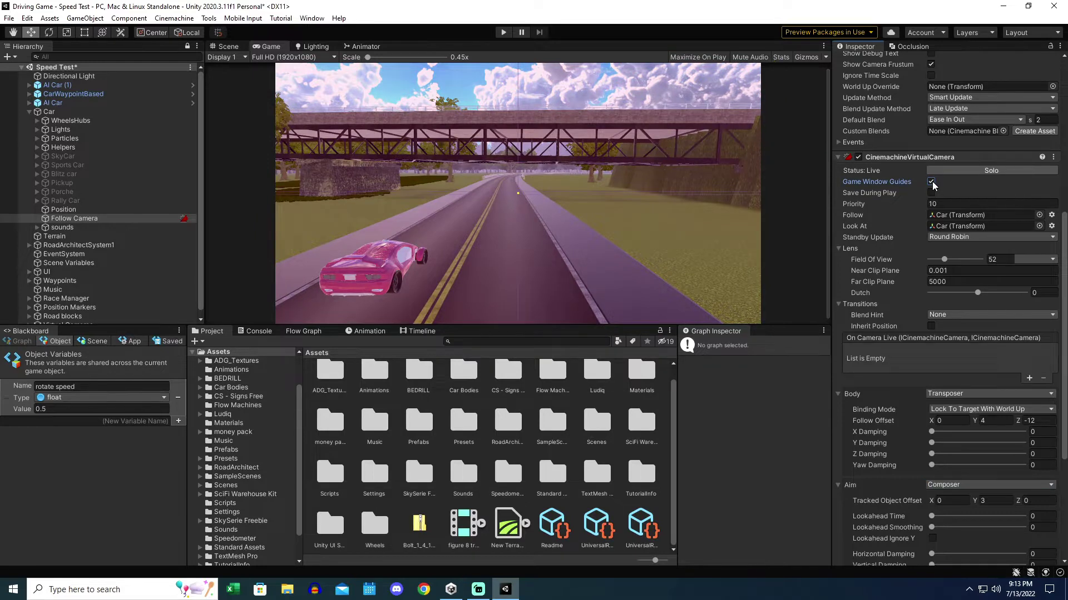
# - Try a Tracked Object Offset Y of 3.4 in the Aim settings and restore it to 3
pyautogui.scroll(-5, 877, 323)
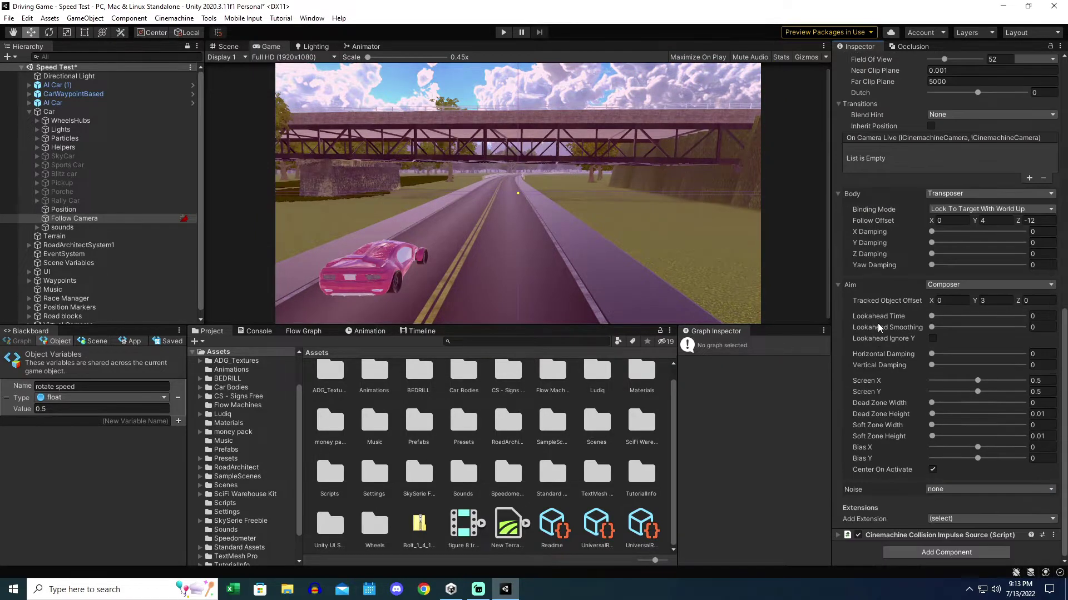
pyautogui.click(988, 352)
pyautogui.write('3.4')
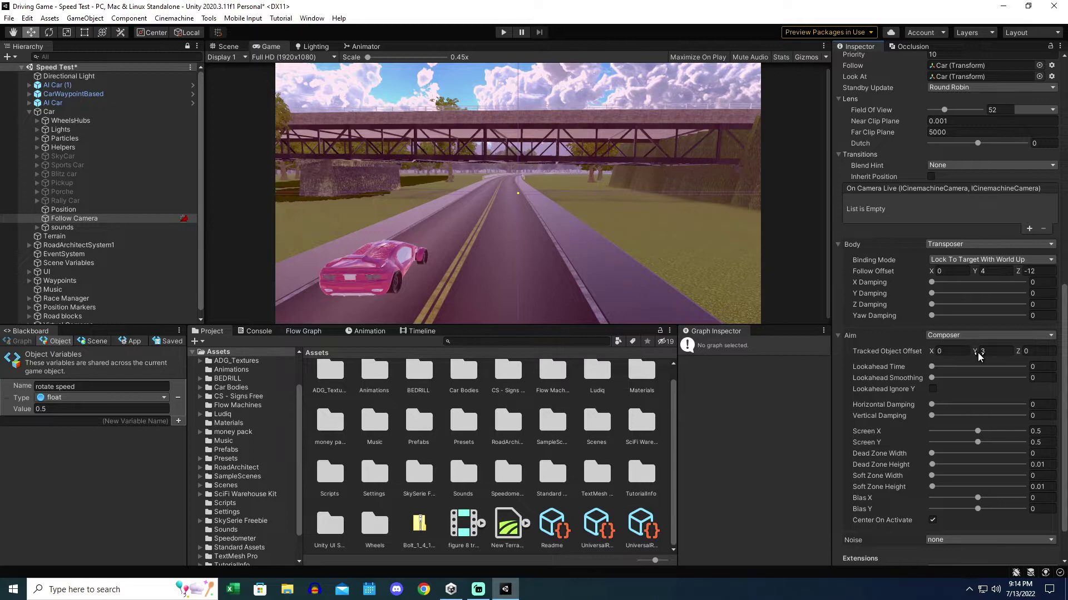
pyautogui.doubleClick(999, 354)
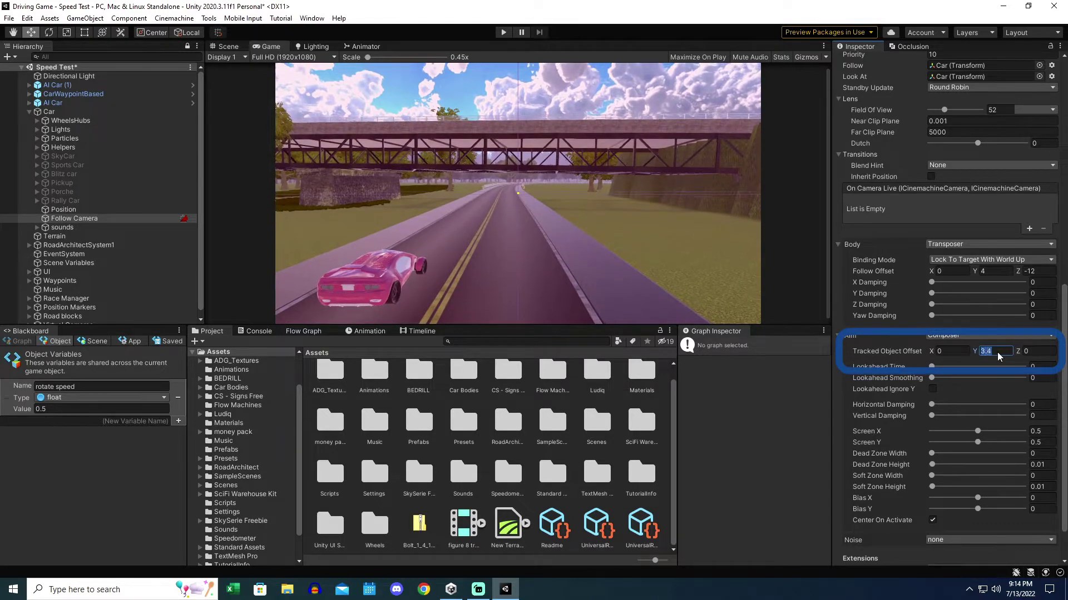
pyautogui.press('BackSpace')
pyautogui.press('BackSpace')
# - Examine the position and rotation fields in the Follow Camera's Transform
pyautogui.scroll(15, 840, 274)
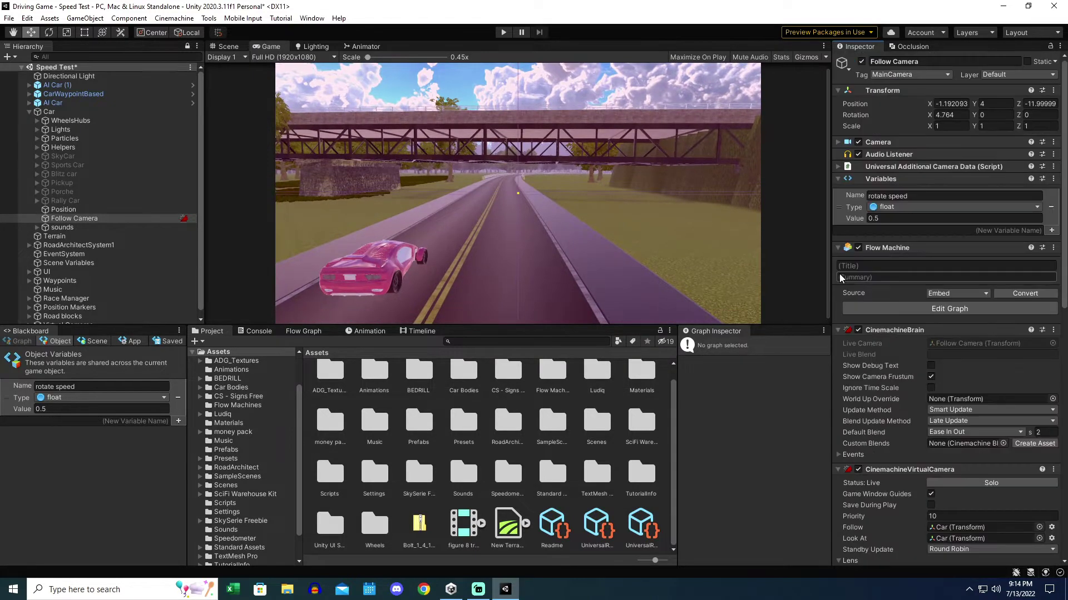
pyautogui.click(929, 105)
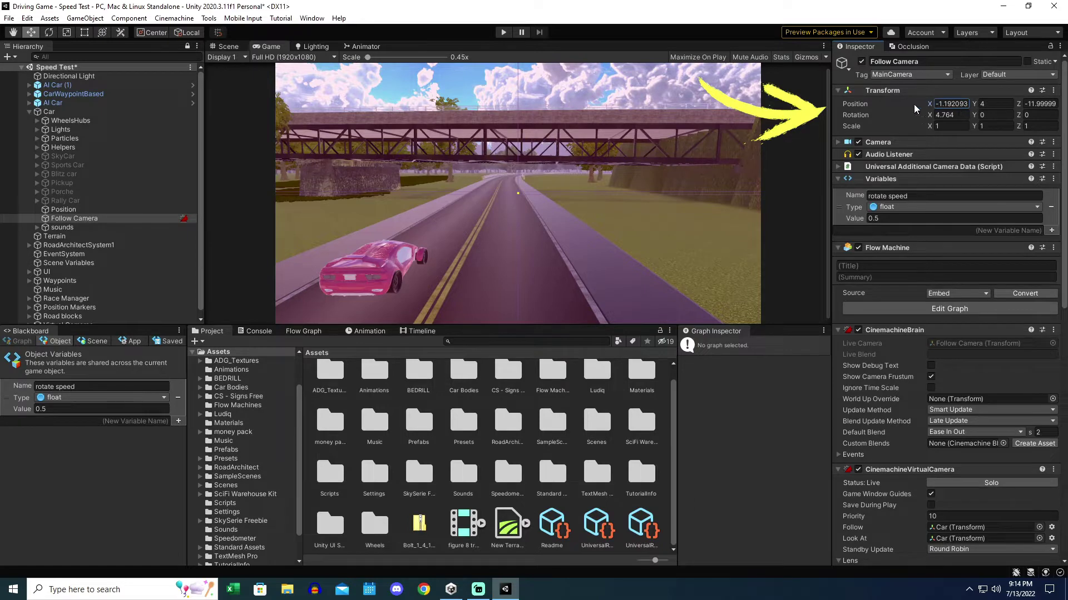
pyautogui.click(929, 116)
pyautogui.click(979, 115)
pyautogui.click(998, 104)
pyautogui.click(1018, 115)
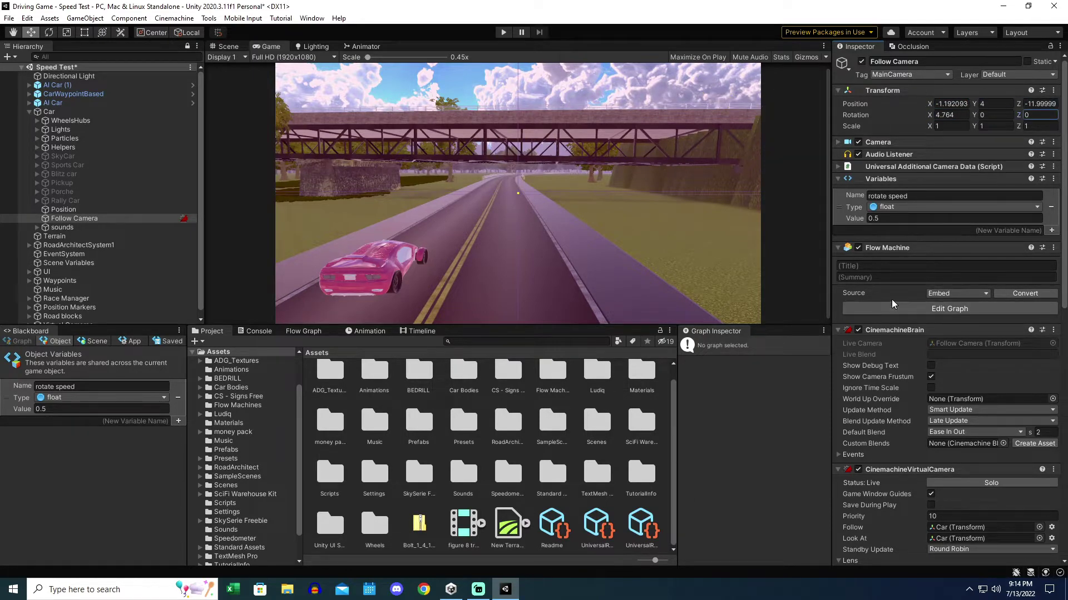
# - Try a Dead Zone Width of 0.62 and a Dead Zone Height of 0.3 in the Aim settings, and undo both changes
pyautogui.scroll(-12, 886, 298)
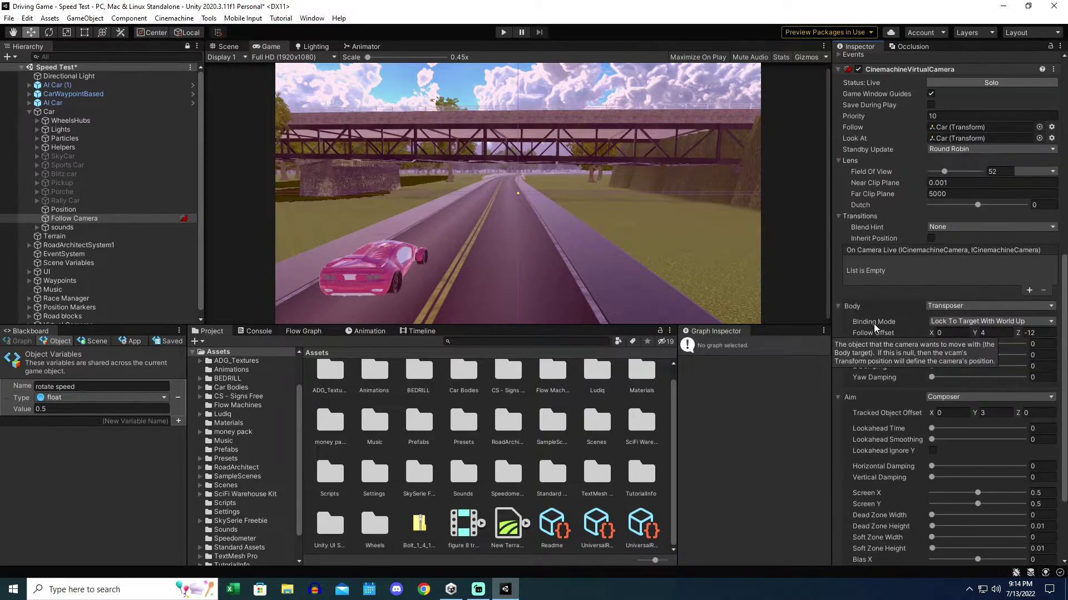
pyautogui.scroll(-3, 839, 381)
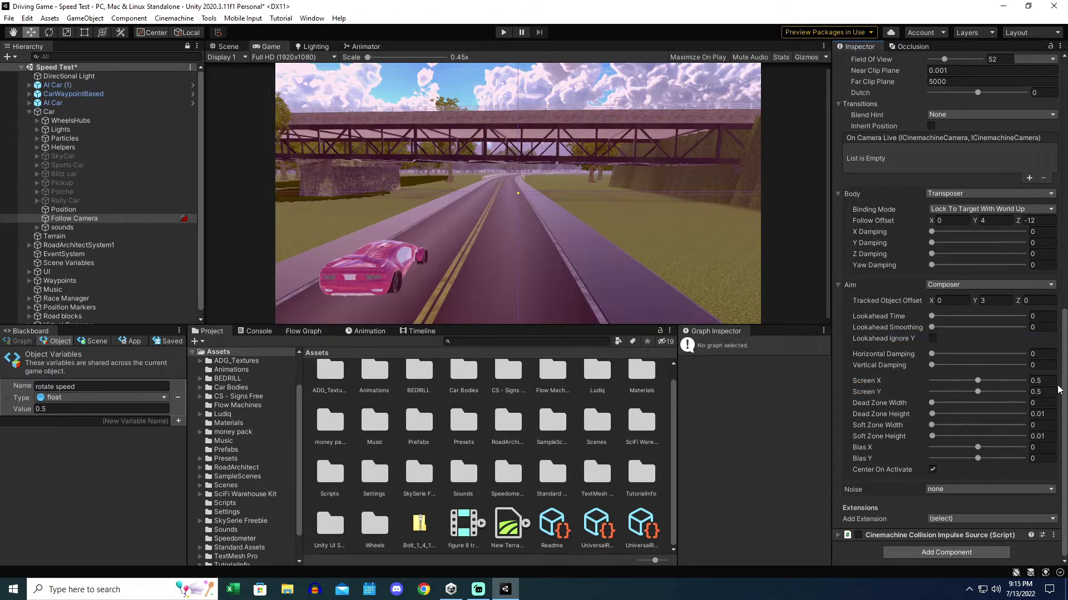
pyautogui.moveTo(869, 382)
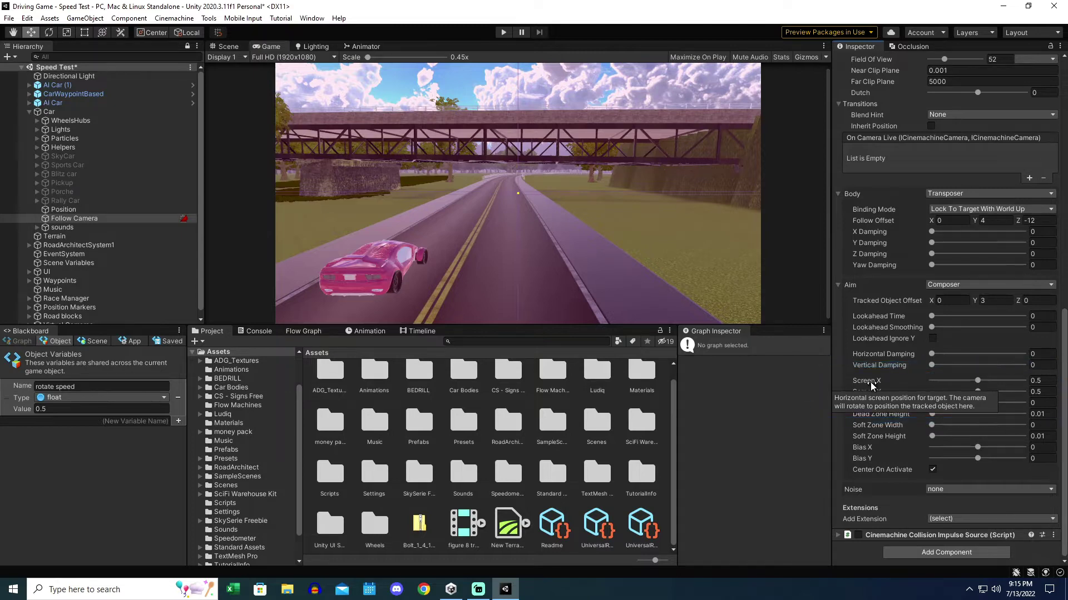
pyautogui.moveTo(907, 407)
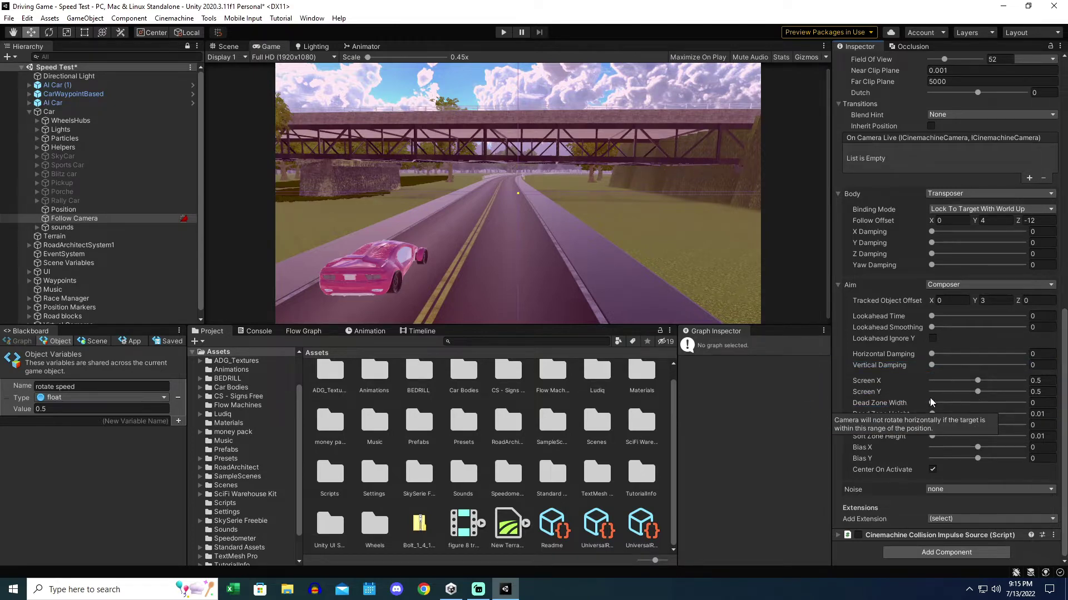
pyautogui.moveTo(930, 403); pyautogui.dragTo(961, 407)
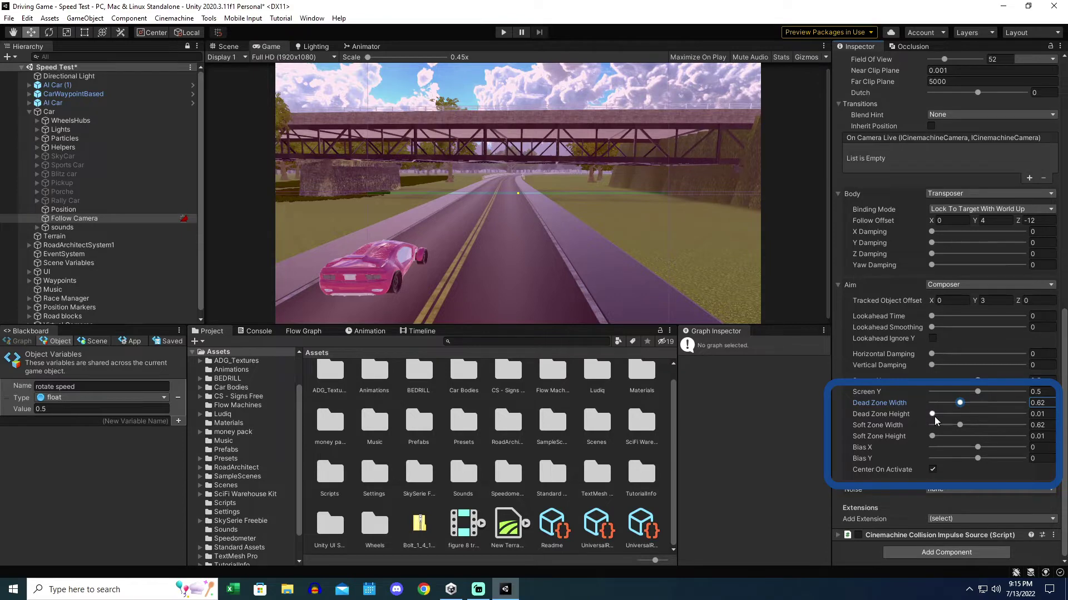
pyautogui.moveTo(932, 414)
pyautogui.mouseDown()
pyautogui.moveTo(965, 415)
pyautogui.moveTo(947, 416)
pyautogui.mouseUp()
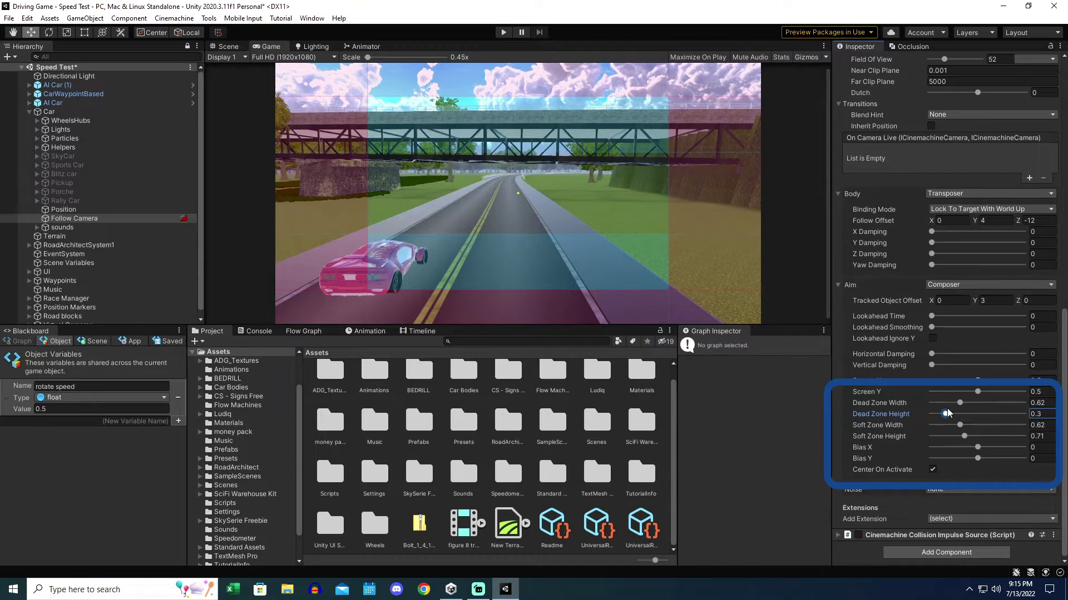
pyautogui.hotkey('ctrl', 'z')
pyautogui.hotkey('ctrl', 'z')
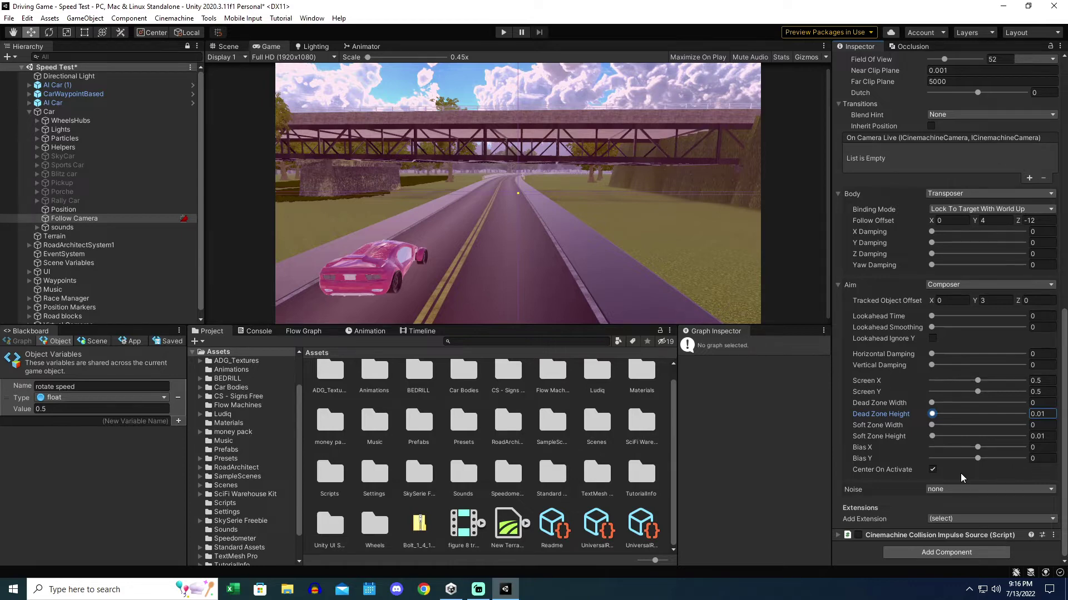
# - Turn off Game Window Guides for the Follow Camera's CinemachineVirtualCamera
pyautogui.scroll(10, 947, 164)
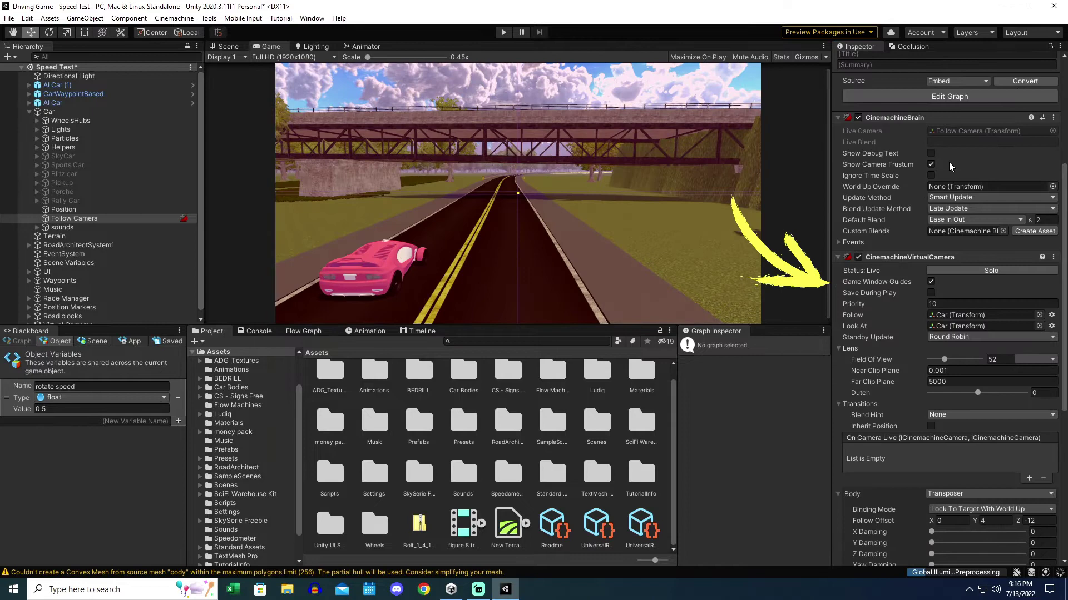
pyautogui.click(930, 282)
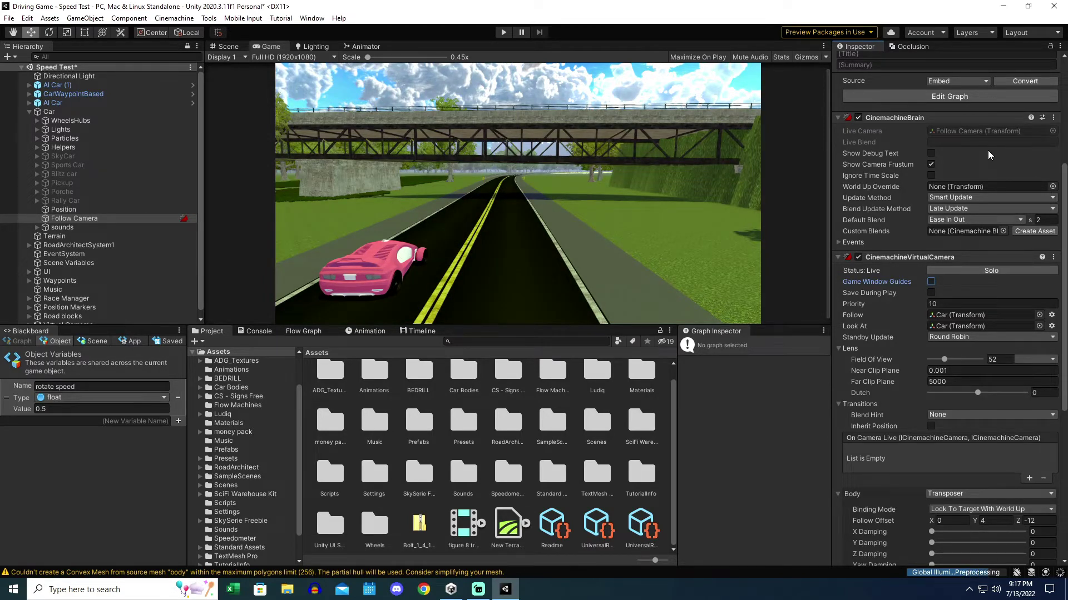
# - Show the gizmos in the Scene view and inspect where the Follow Camera sits relative to the cars on the road
pyautogui.click(214, 56)
pyautogui.click(226, 44)
pyautogui.click(227, 48)
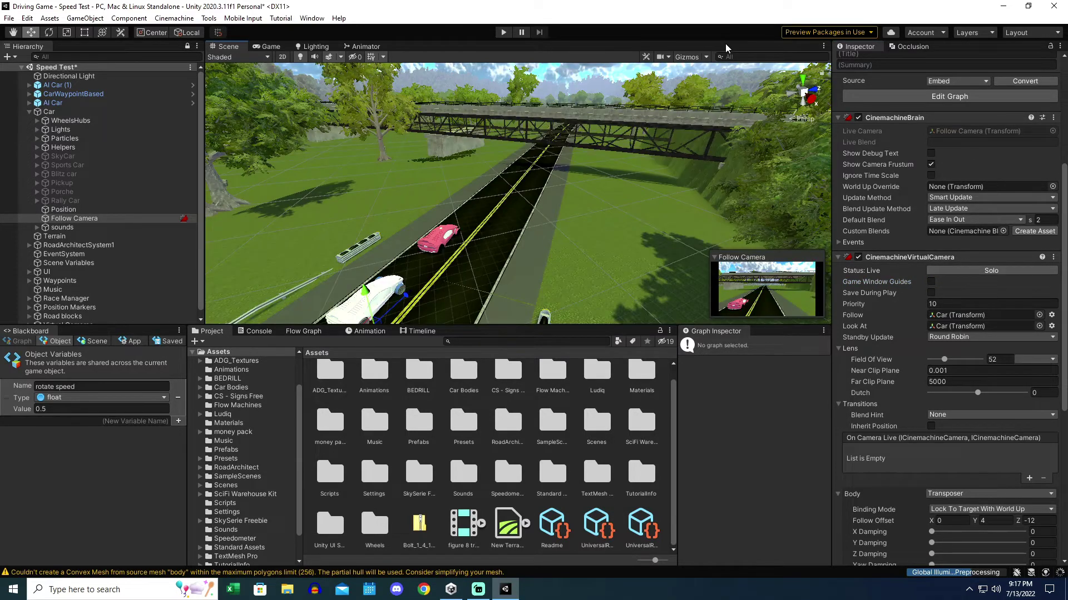
pyautogui.click(625, 215)
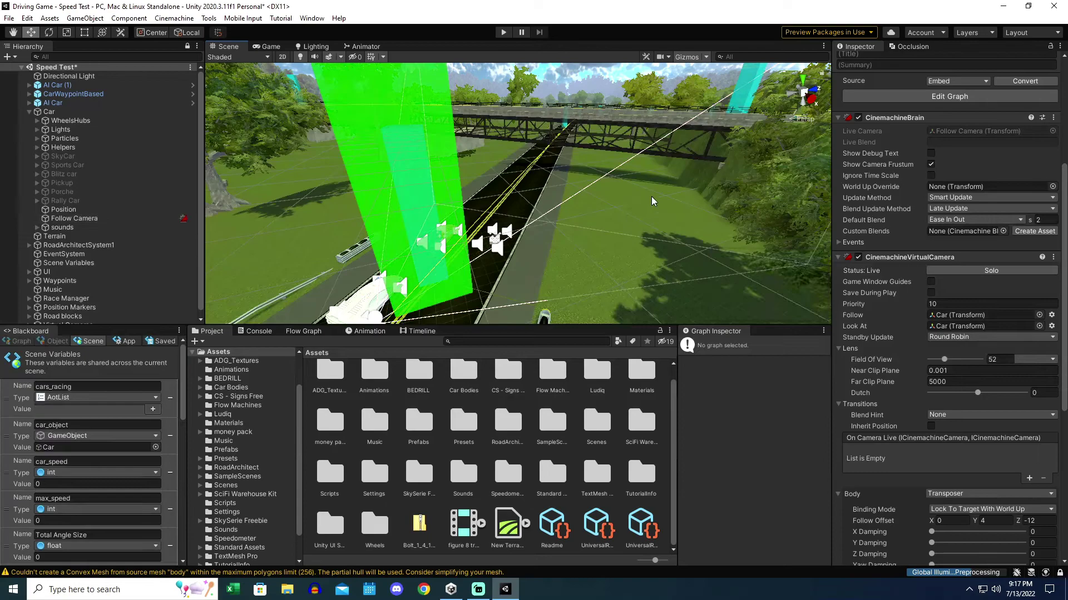
pyautogui.moveTo(651, 196); pyautogui.dragTo(543, 254, button='right')
pyautogui.moveTo(544, 256)
pyautogui.keyDown('alt'); pyautogui.mouseDown()
pyautogui.moveTo(717, 155)
pyautogui.moveTo(540, 261)
pyautogui.mouseUp(); pyautogui.keyUp('alt')
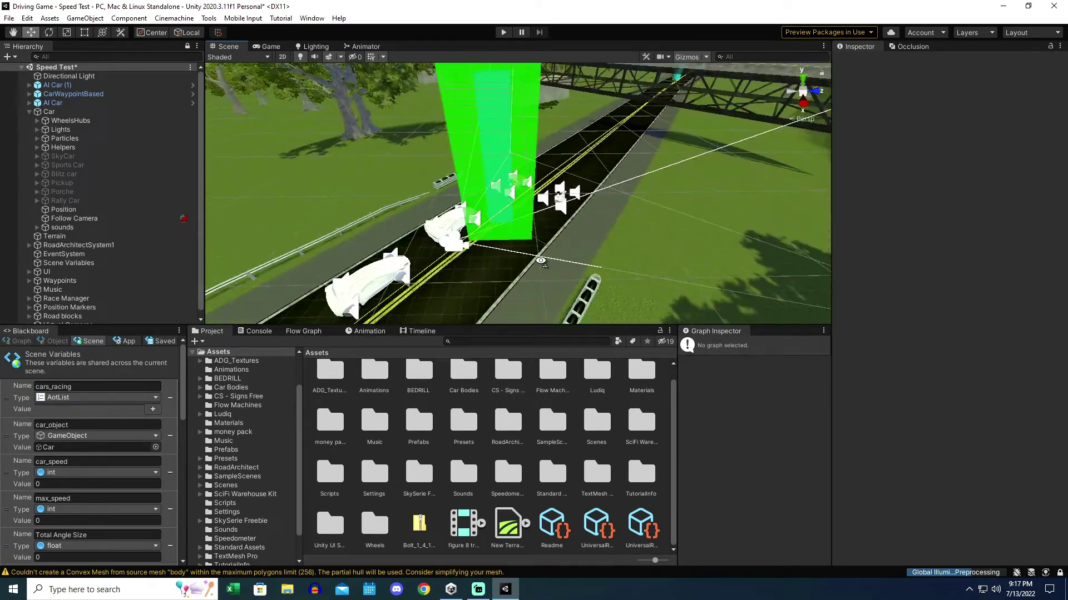
pyautogui.click(456, 248)
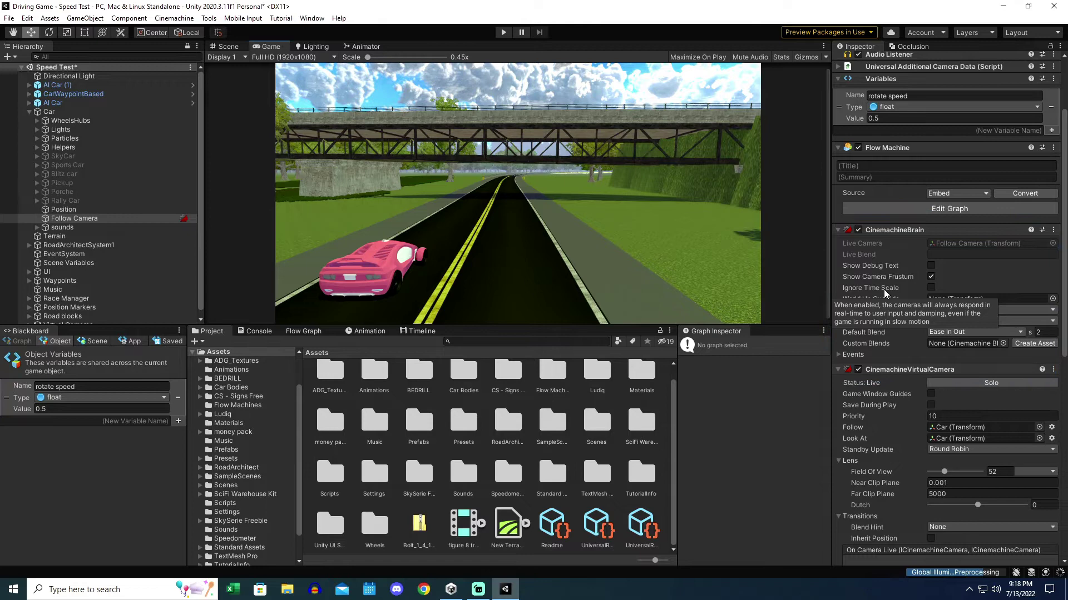
# - Run the game and drive the car around the track through curves and over the bridge to test the follow camera
pyautogui.scroll(-5, 919, 357)
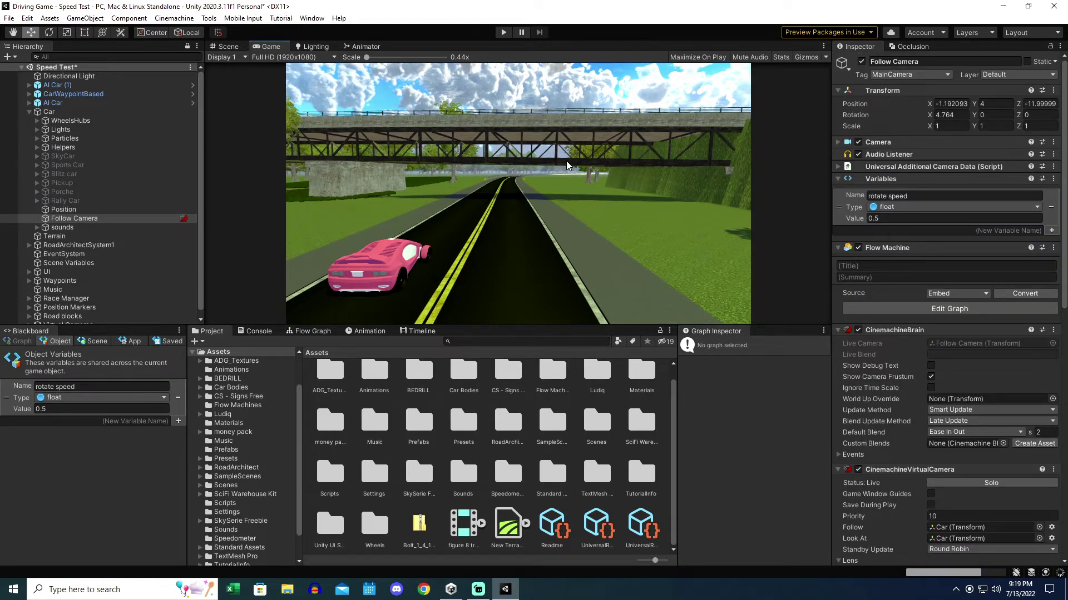
pyautogui.hotkey('ctrl', 'p')
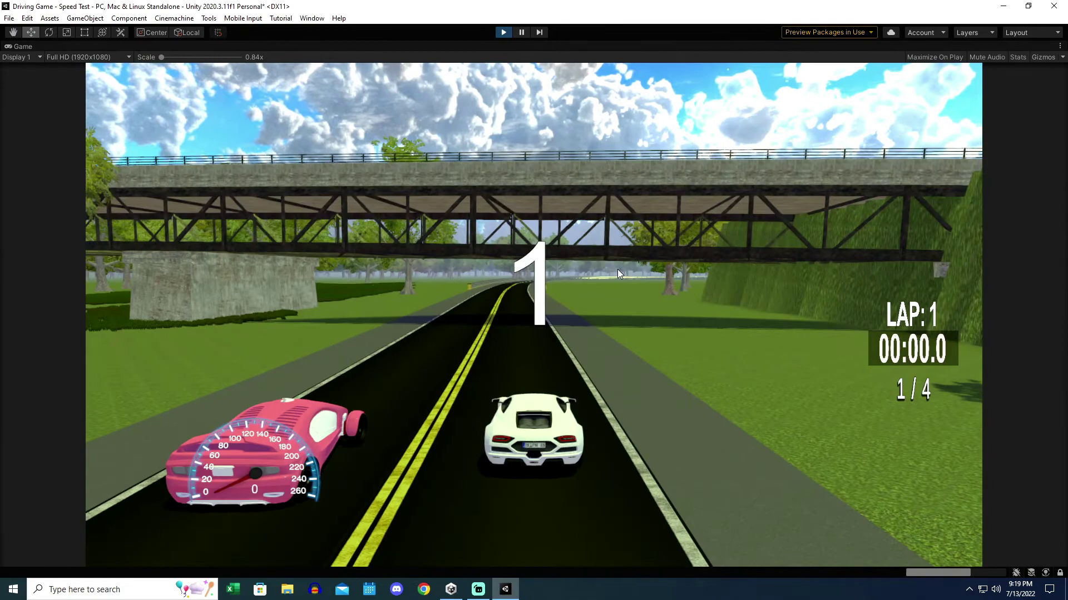
pyautogui.press('w')
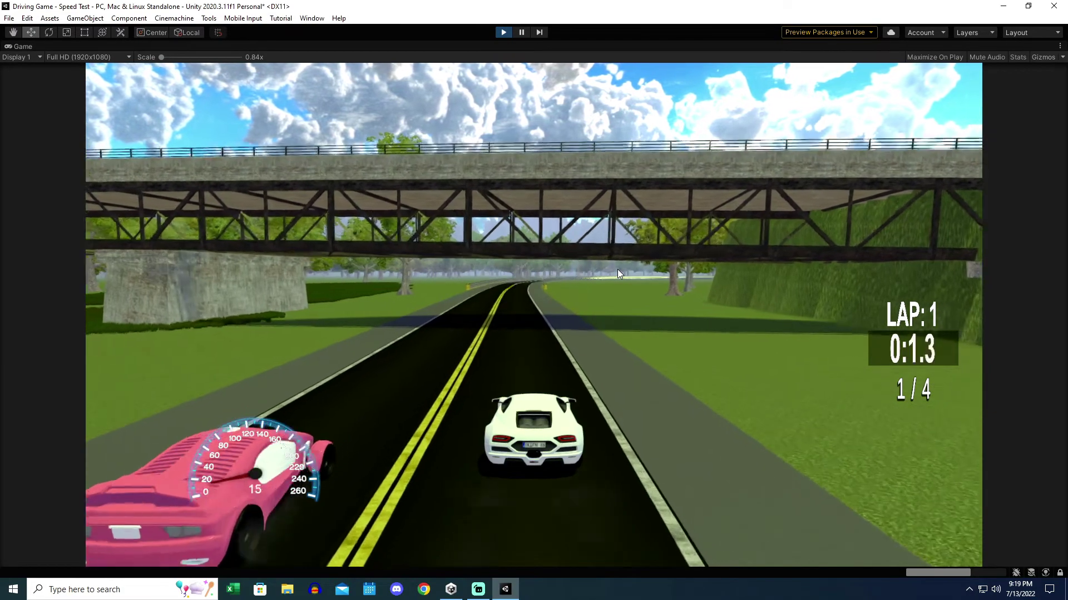
pyautogui.press('w')
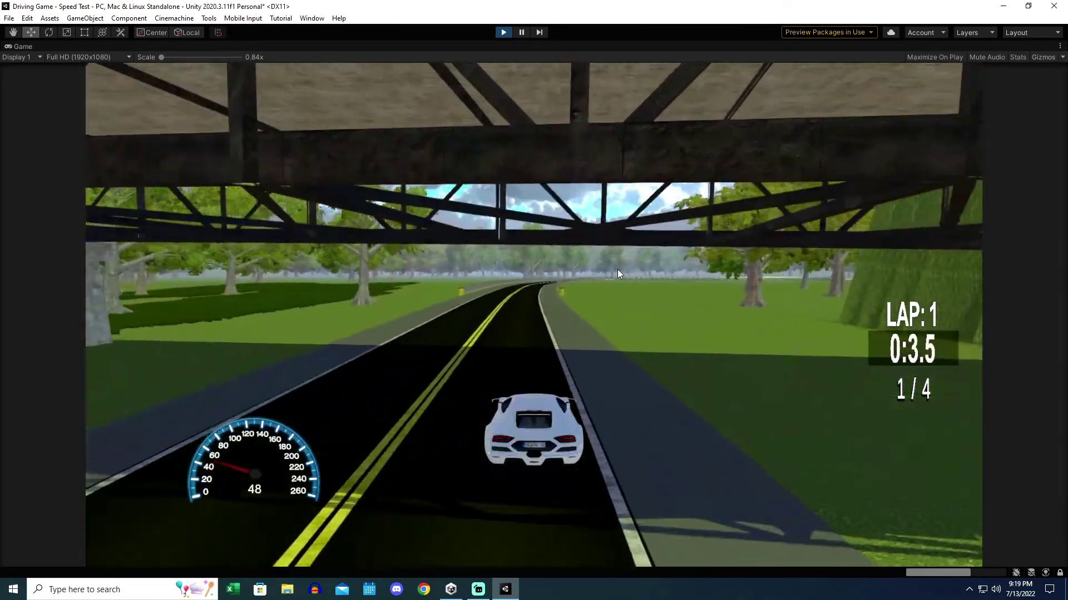
pyautogui.press('w')
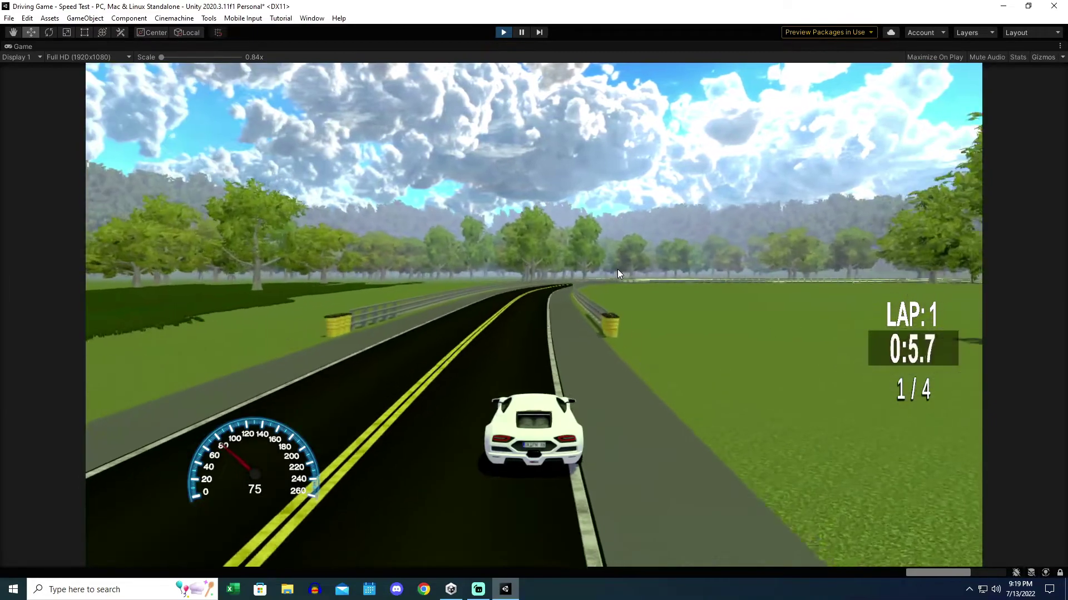
pyautogui.press('w')
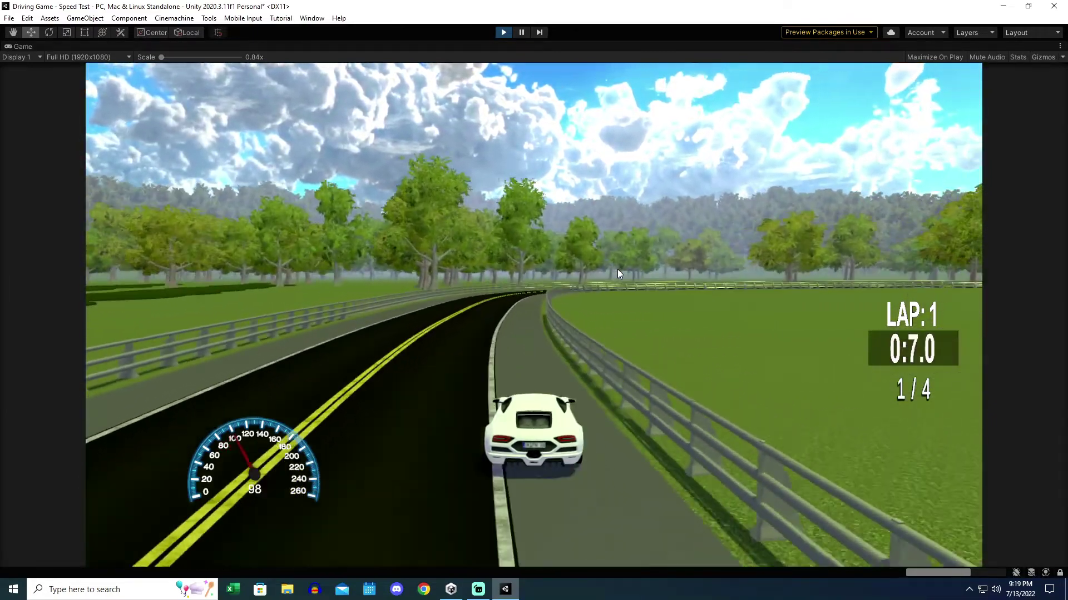
pyautogui.press('w')
pyautogui.press('d')
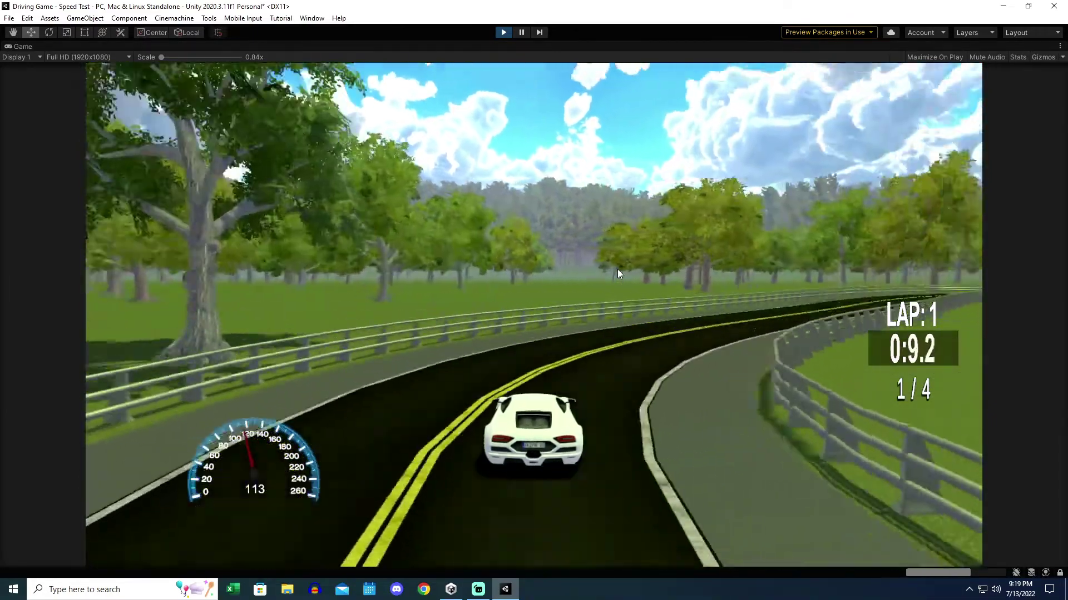
pyautogui.press('a')
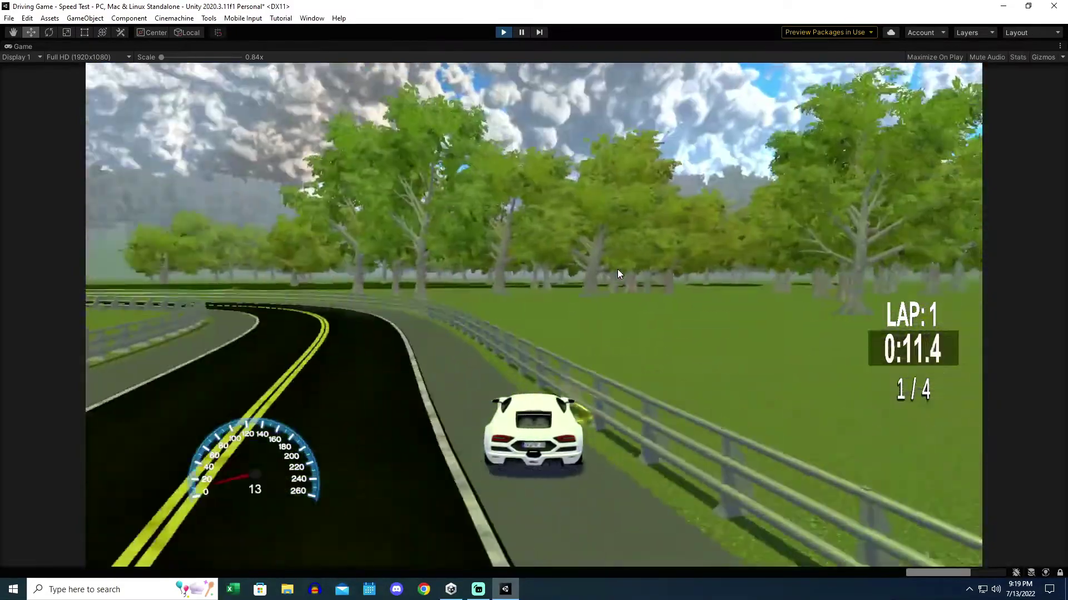
pyautogui.press('w')
pyautogui.press('w')
pyautogui.press('a')
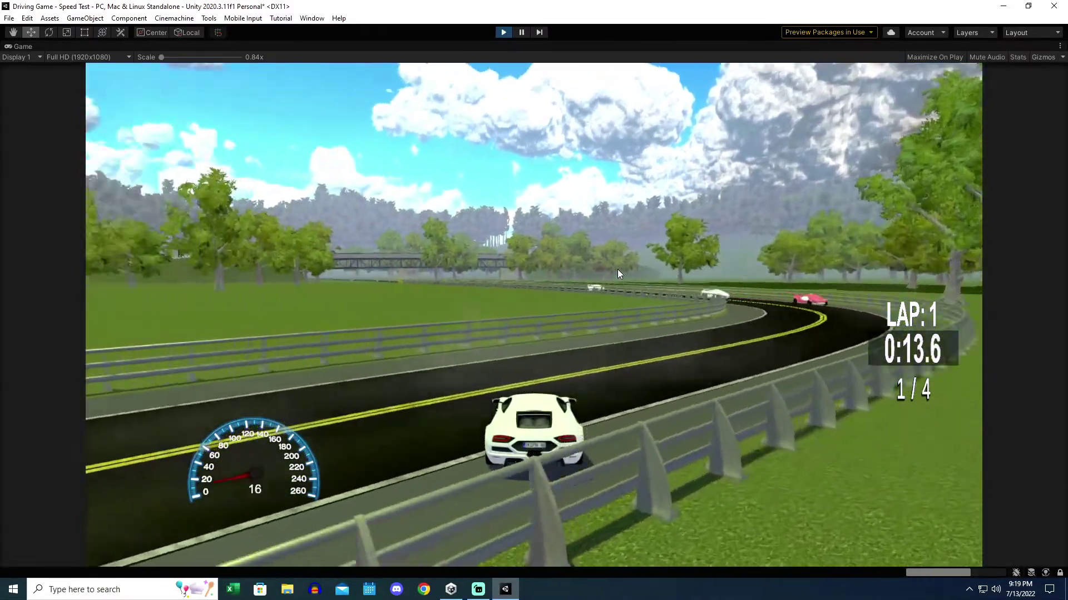
pyautogui.press('w')
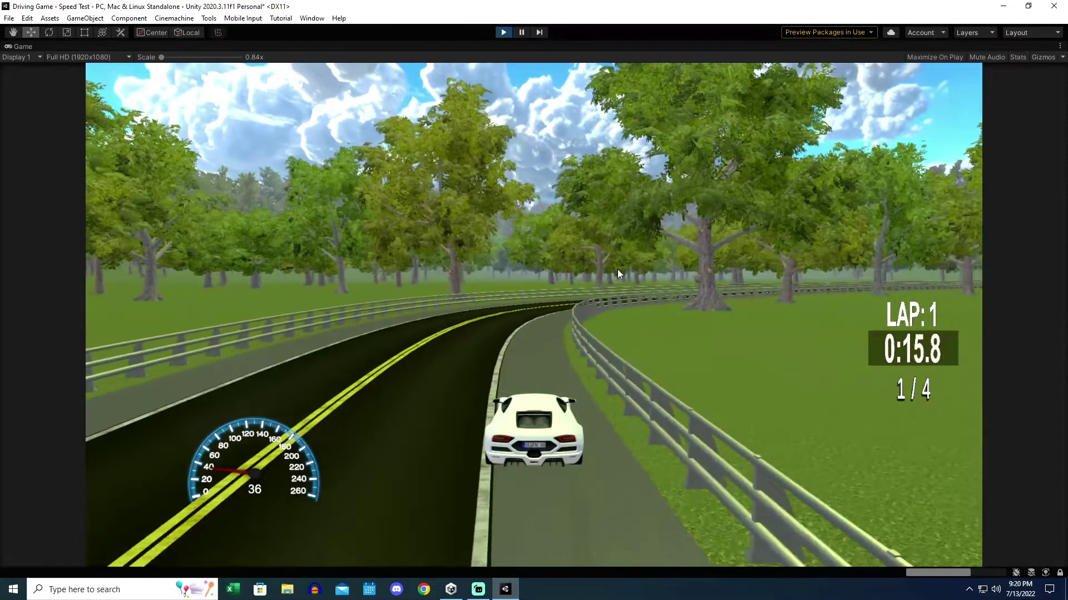
pyautogui.press('w')
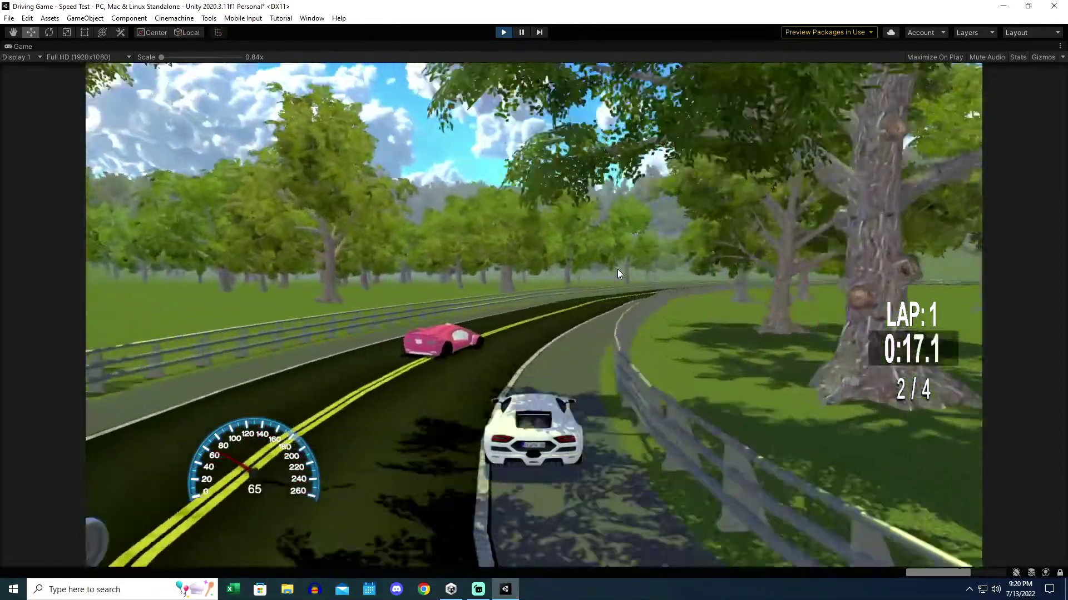
pyautogui.press('d')
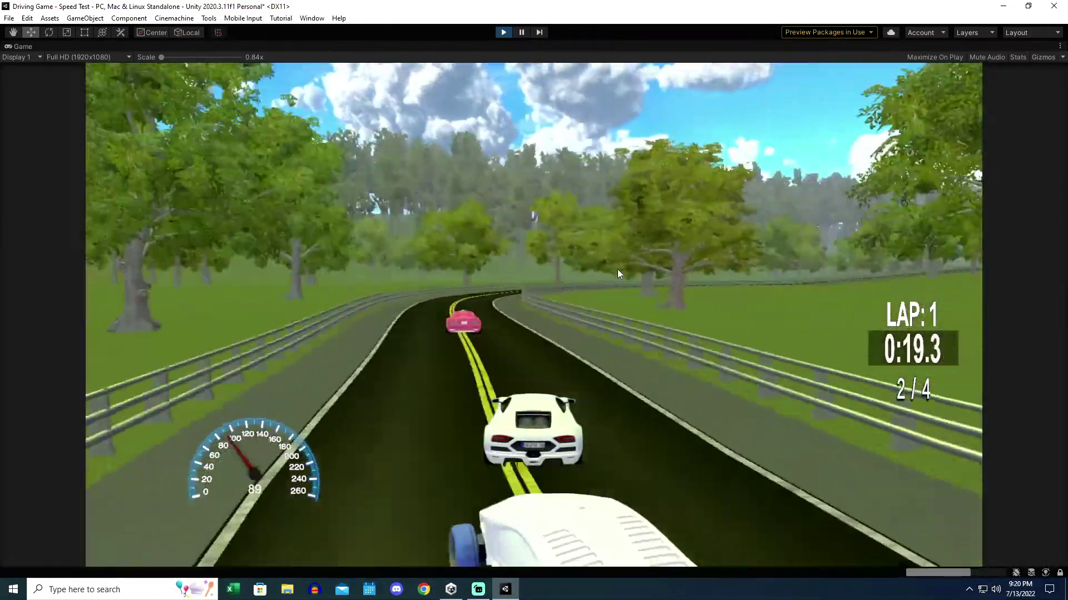
pyautogui.press('a')
pyautogui.press('d')
pyautogui.press('d')
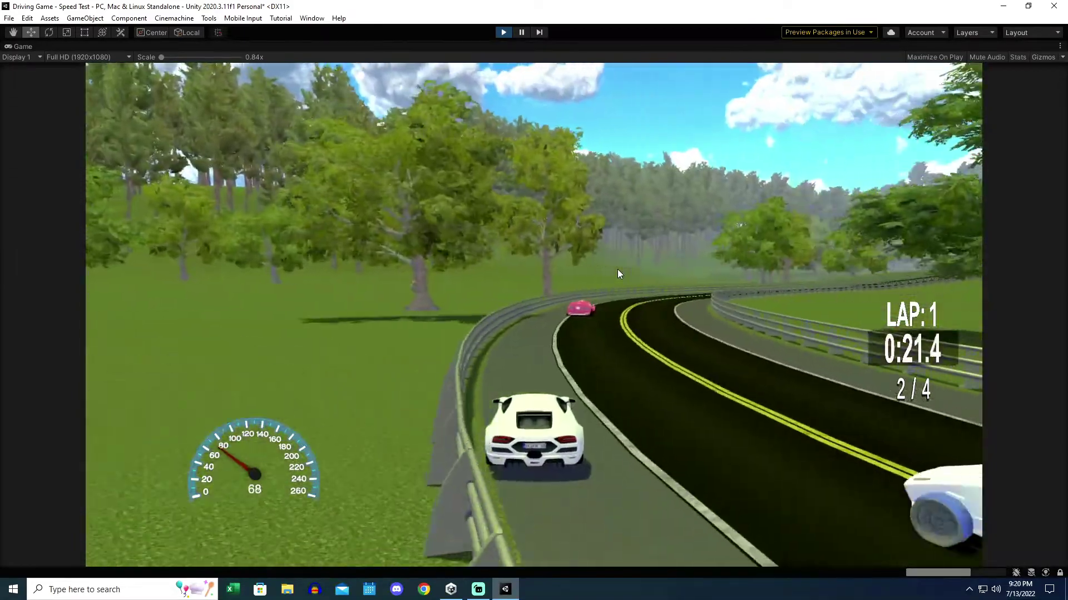
pyautogui.press('a')
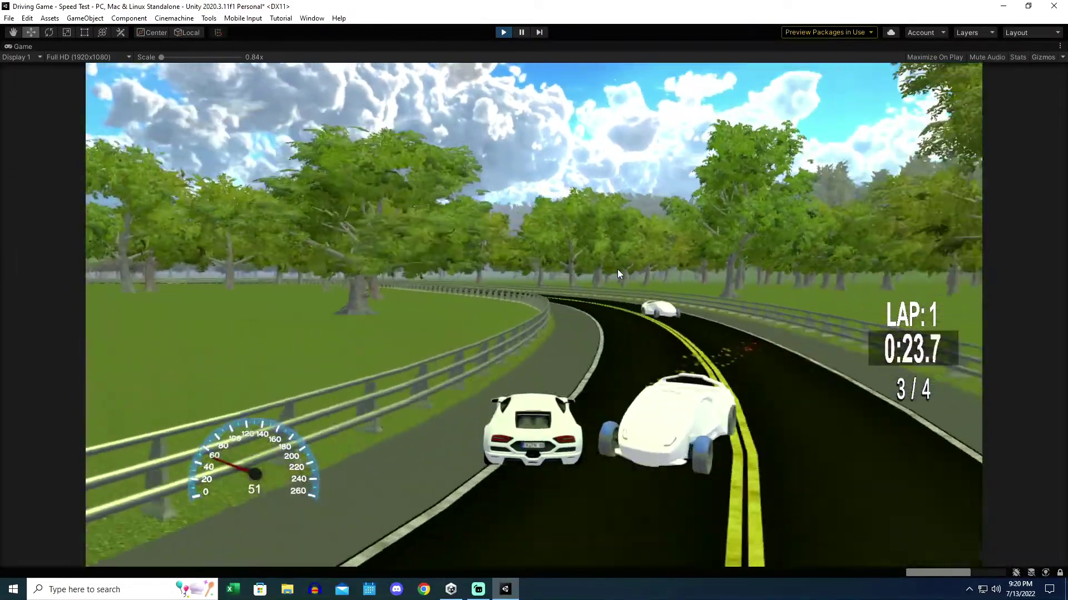
pyautogui.press('w')
pyautogui.press('d')
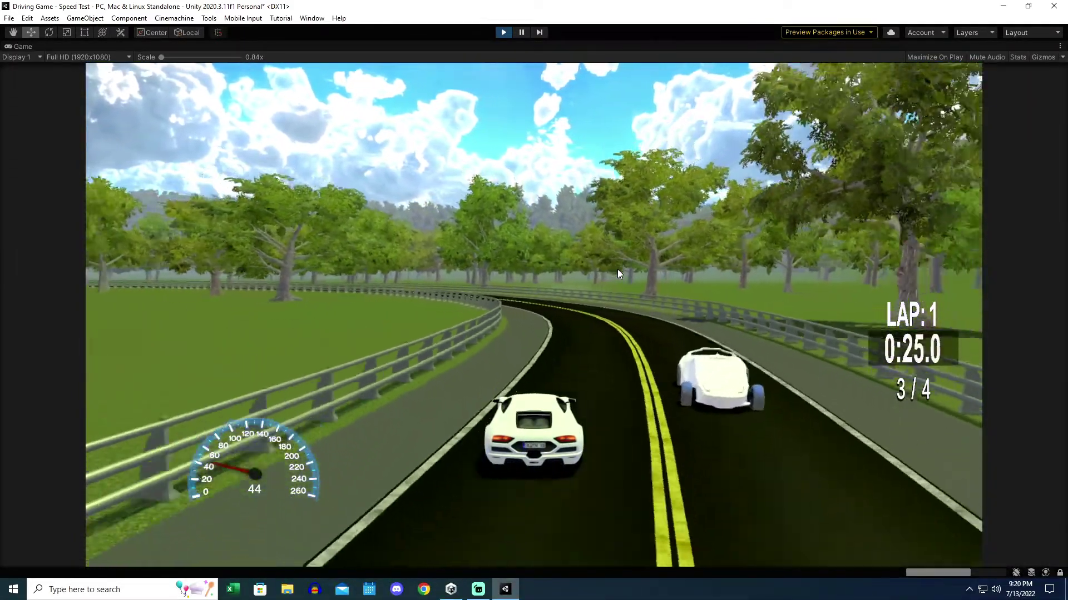
pyautogui.press('a')
pyautogui.press('a')
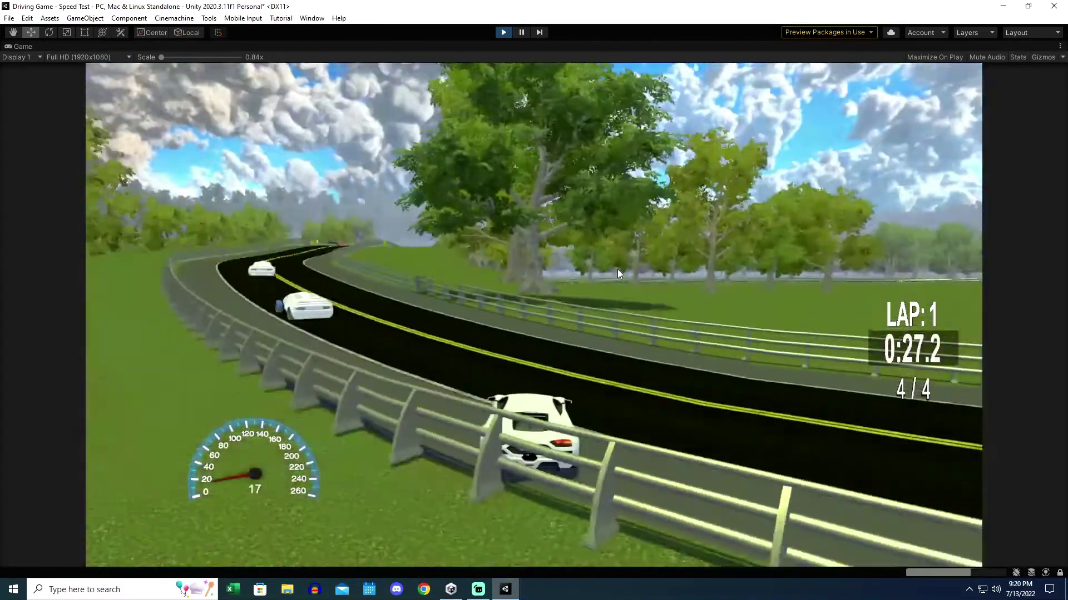
pyautogui.press('w')
pyautogui.press('w')
pyautogui.press('d')
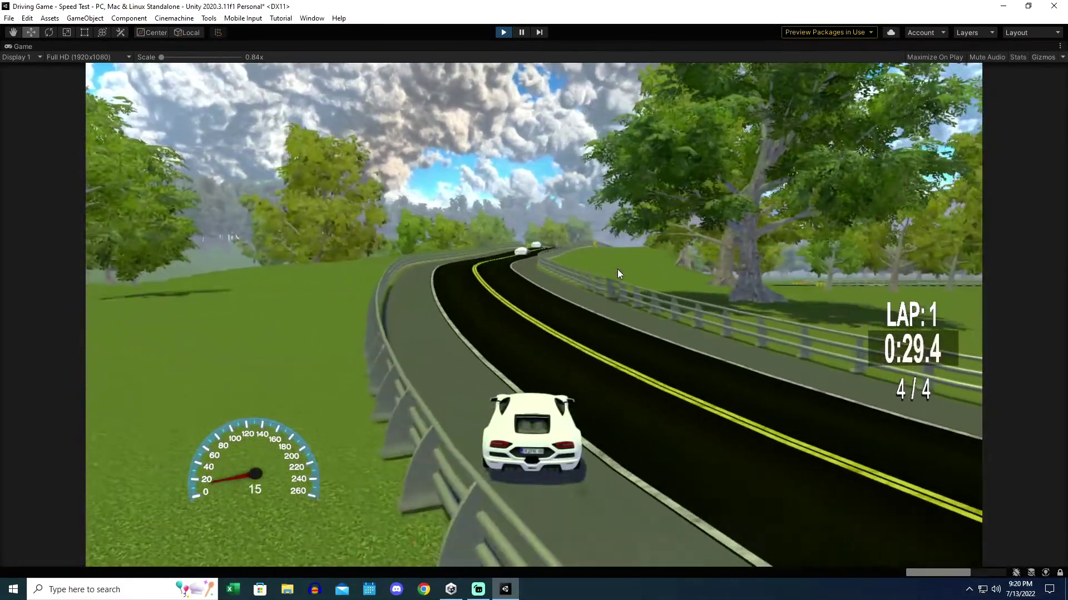
pyautogui.press('w')
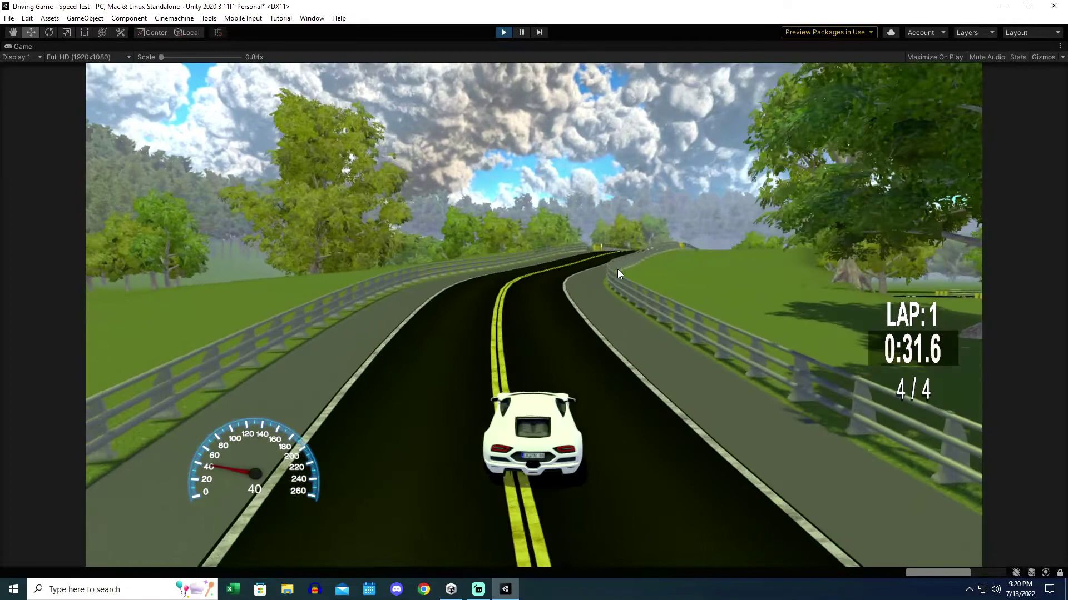
pyautogui.press('w')
pyautogui.press('d')
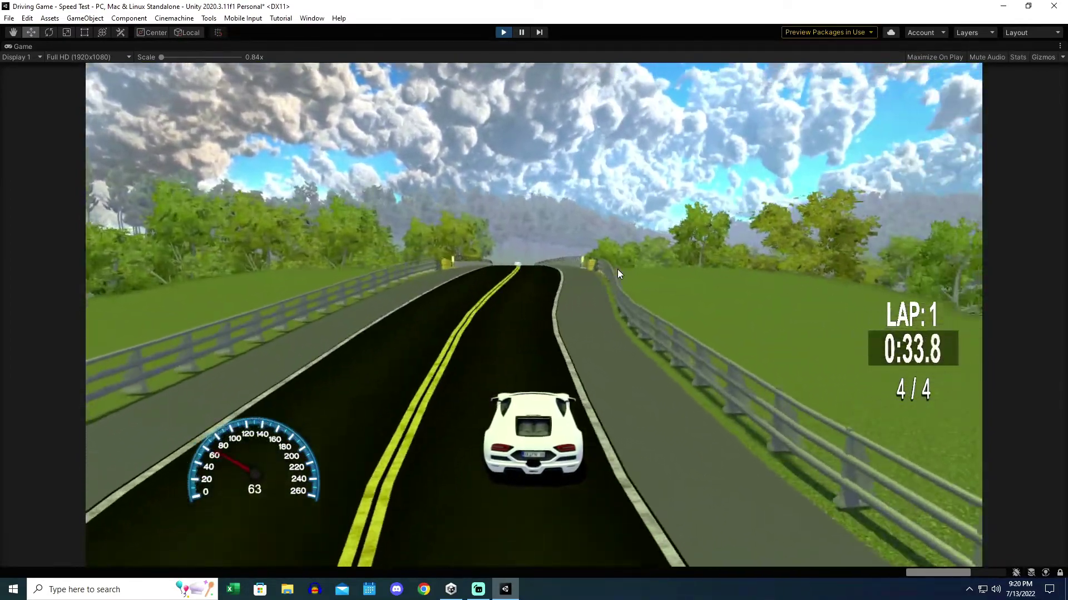
pyautogui.press('w')
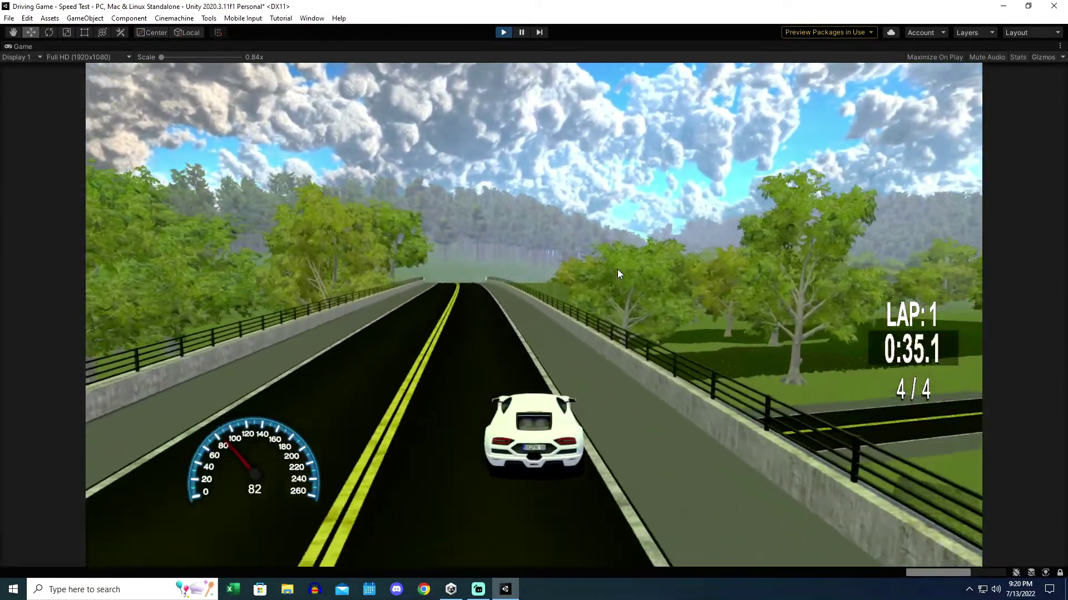
pyautogui.press('a')
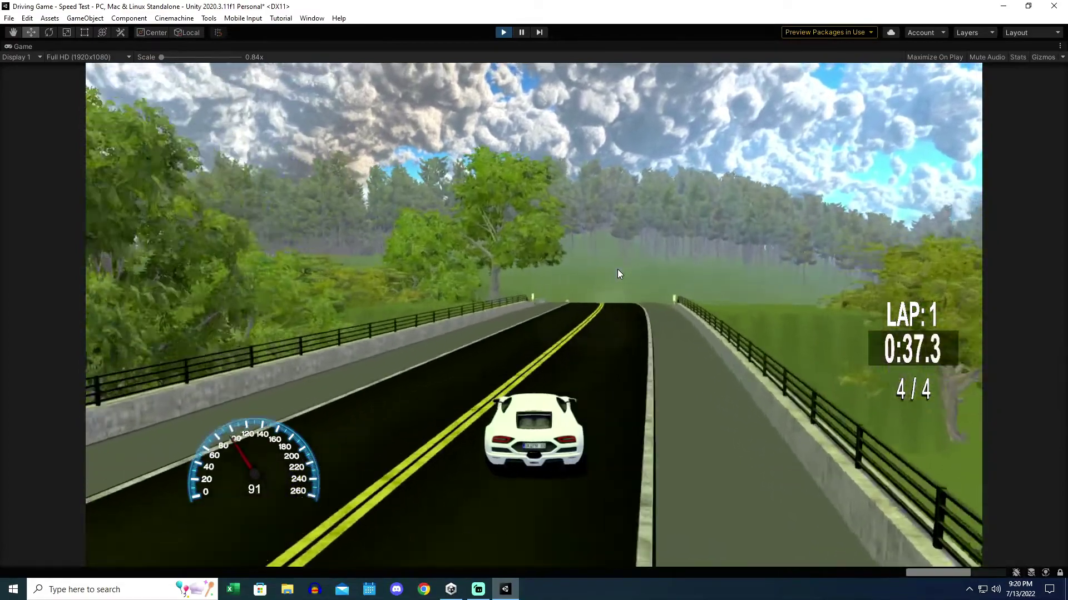
pyautogui.press('s')
pyautogui.press('a')
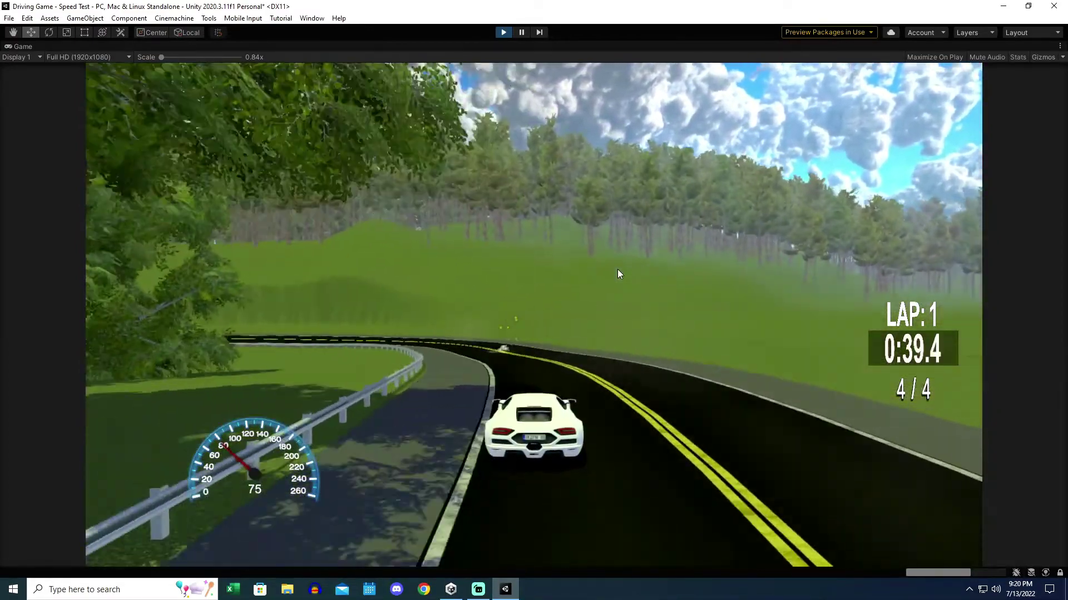
# - Drive the car through the forest curves and under the bridge to finish lap 1 while checking the follow camera
pyautogui.press('a')
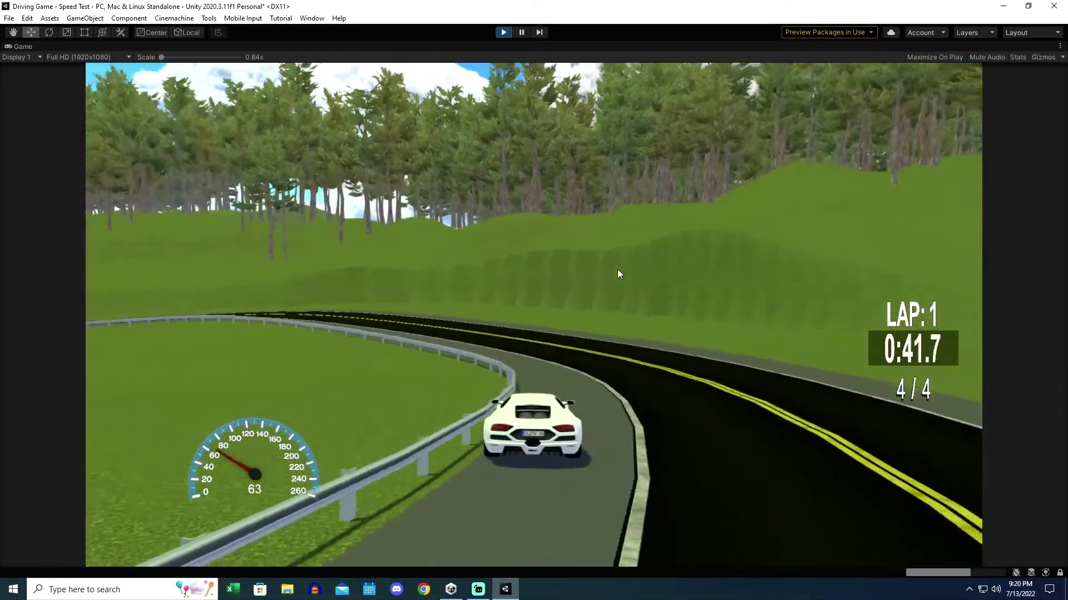
pyautogui.press('s')
pyautogui.press('w')
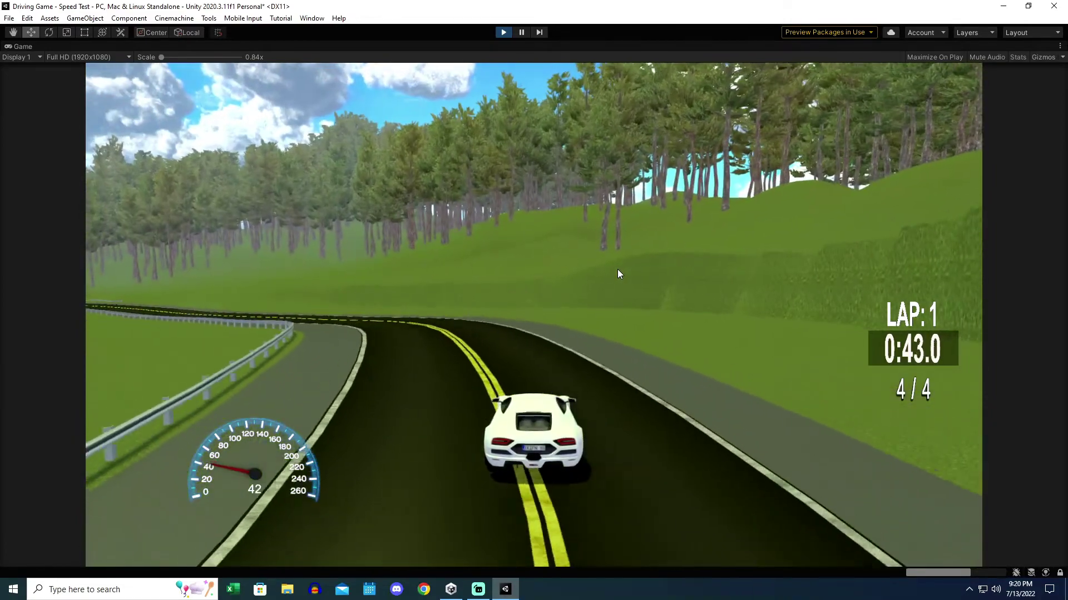
pyautogui.press('w')
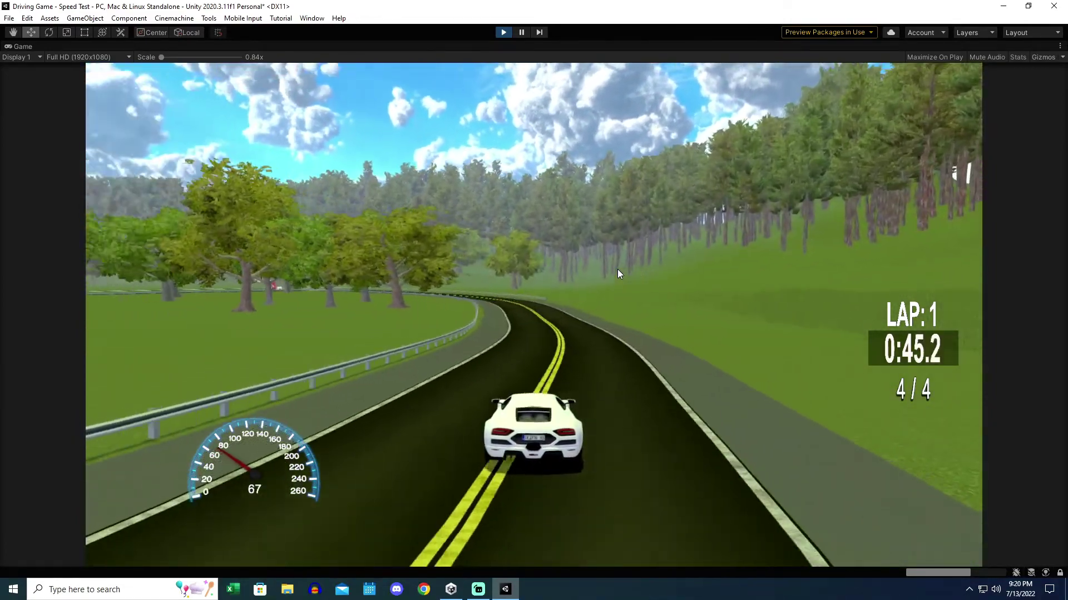
pyautogui.press('w')
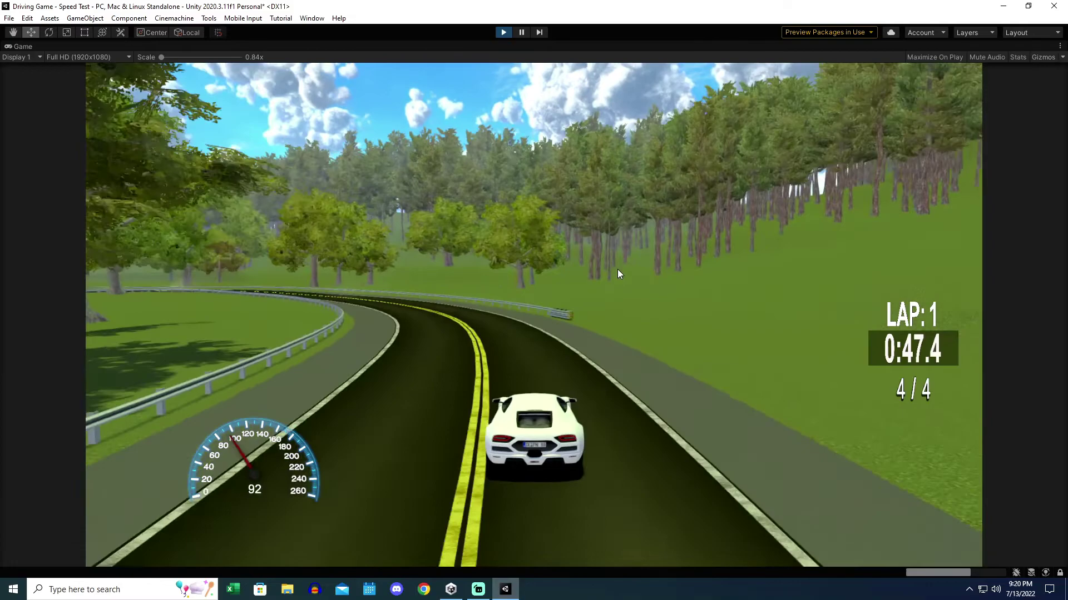
pyautogui.press('w')
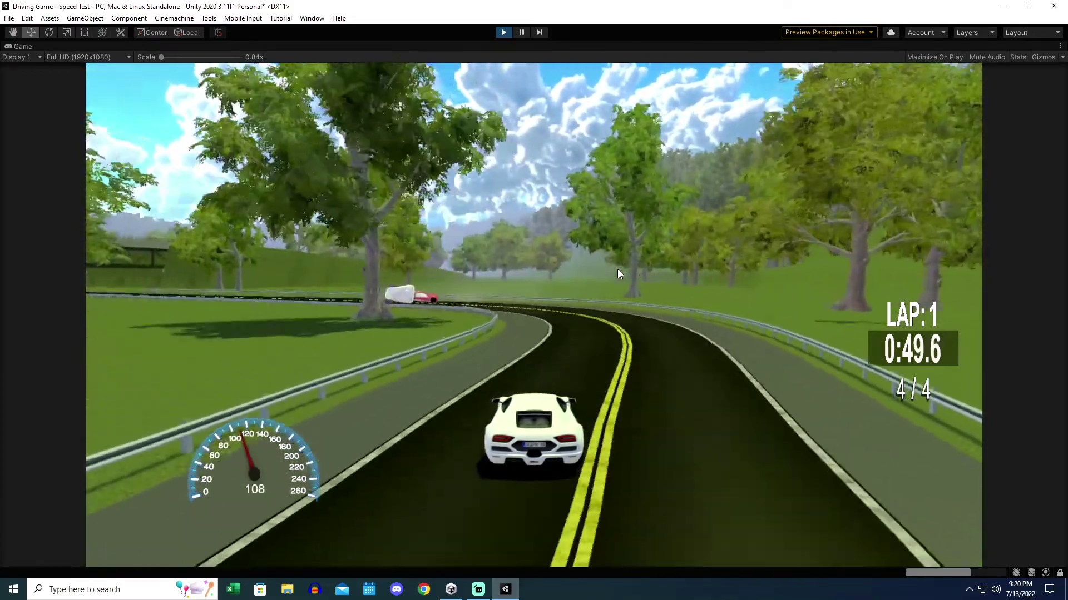
pyautogui.press('a')
pyautogui.press('w')
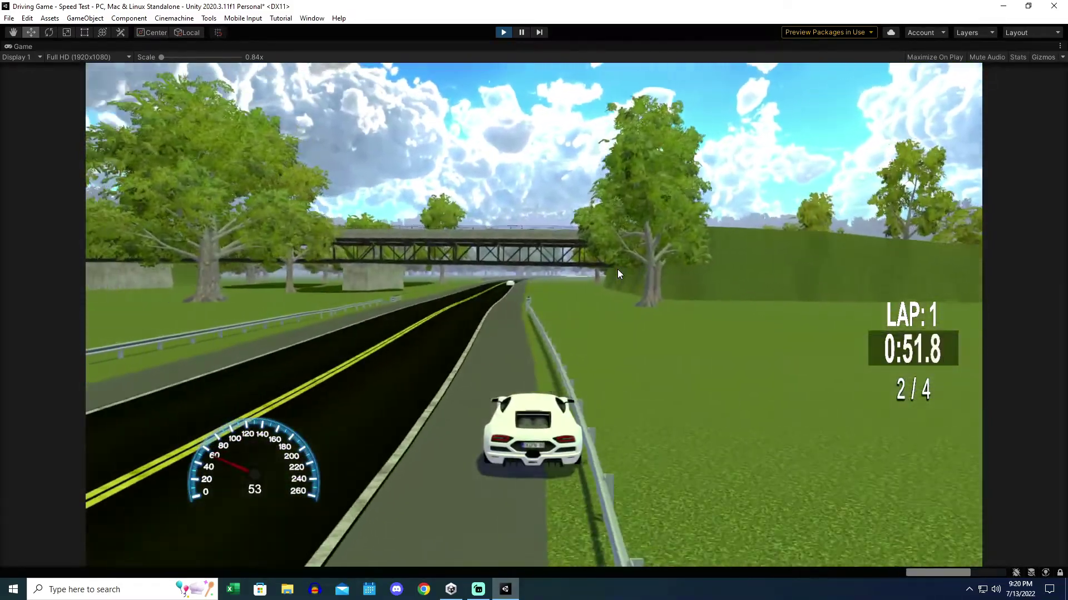
pyautogui.press('w')
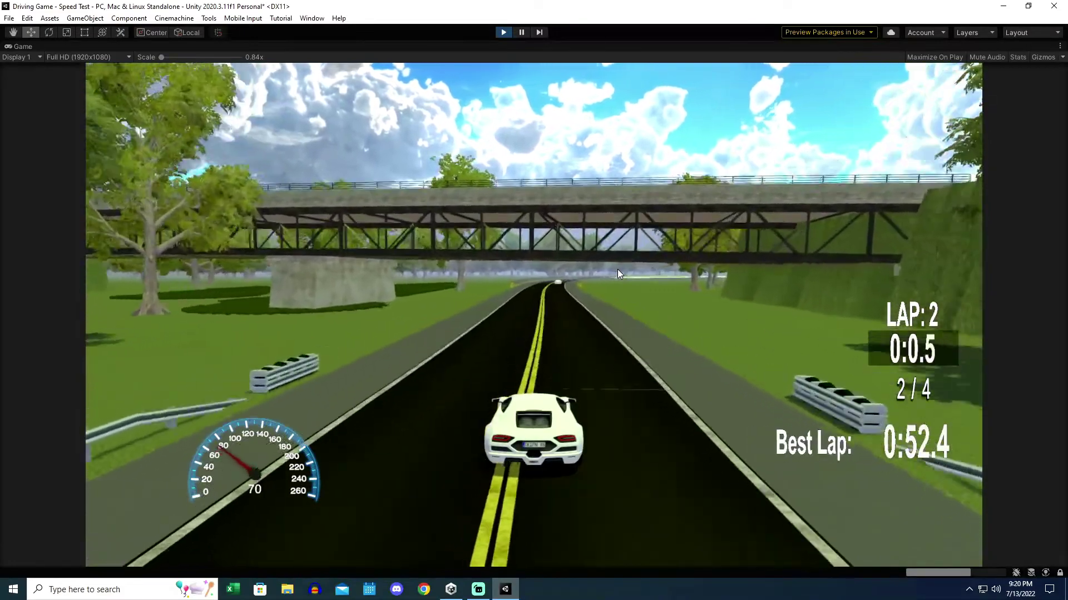
# - Drive lap 2 through the fenced bends, over the bridge and along the forest curves to keep testing the follow camera
pyautogui.press('w')
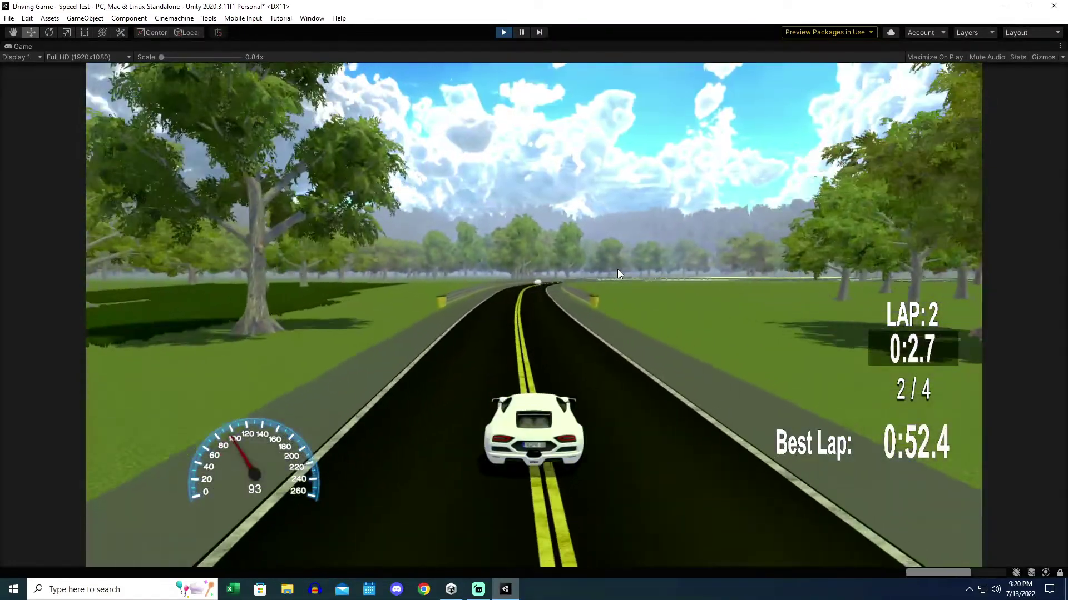
pyautogui.press('w')
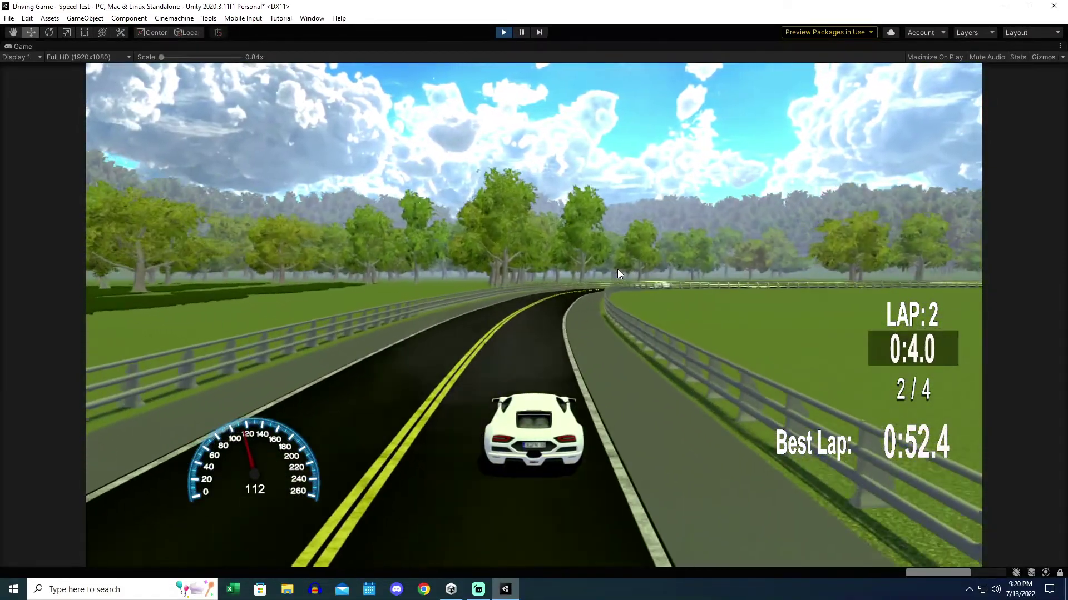
pyautogui.press('w')
pyautogui.press('d')
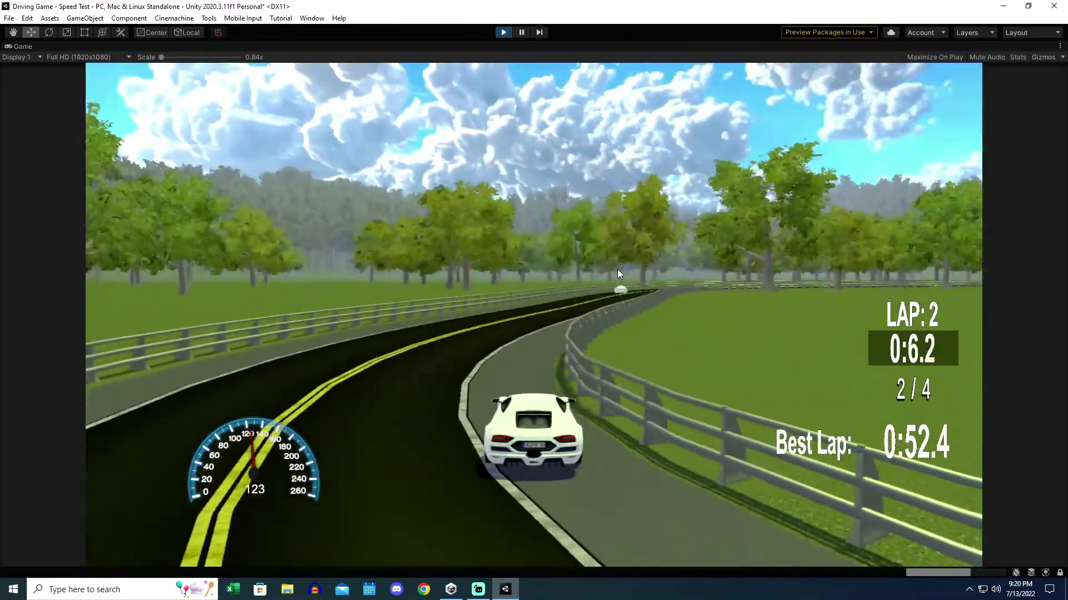
pyautogui.press('a')
pyautogui.press('w')
pyautogui.press('d')
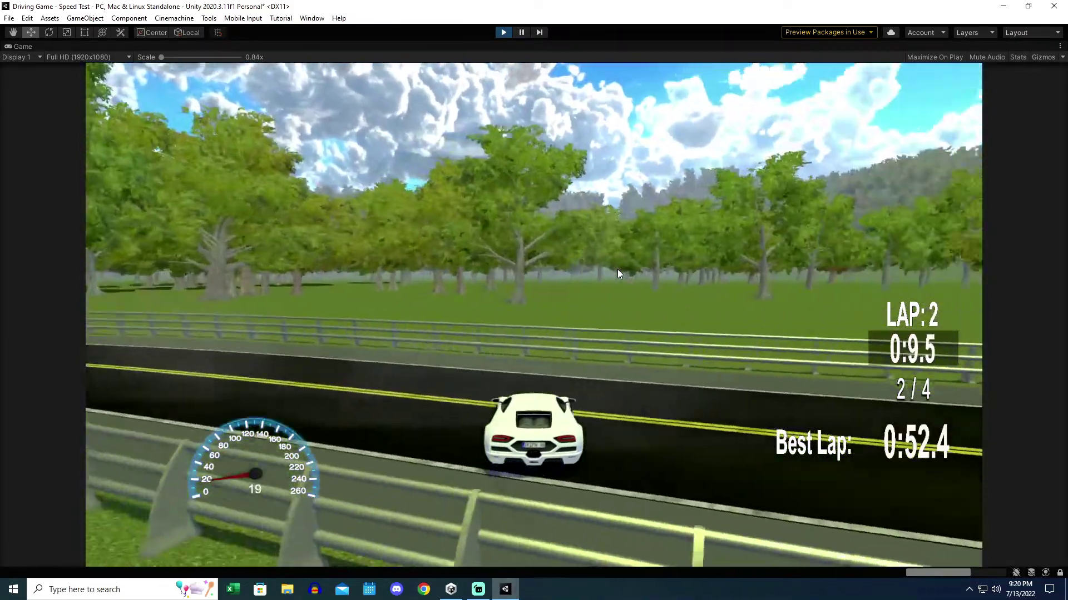
pyautogui.press('w')
pyautogui.press('d')
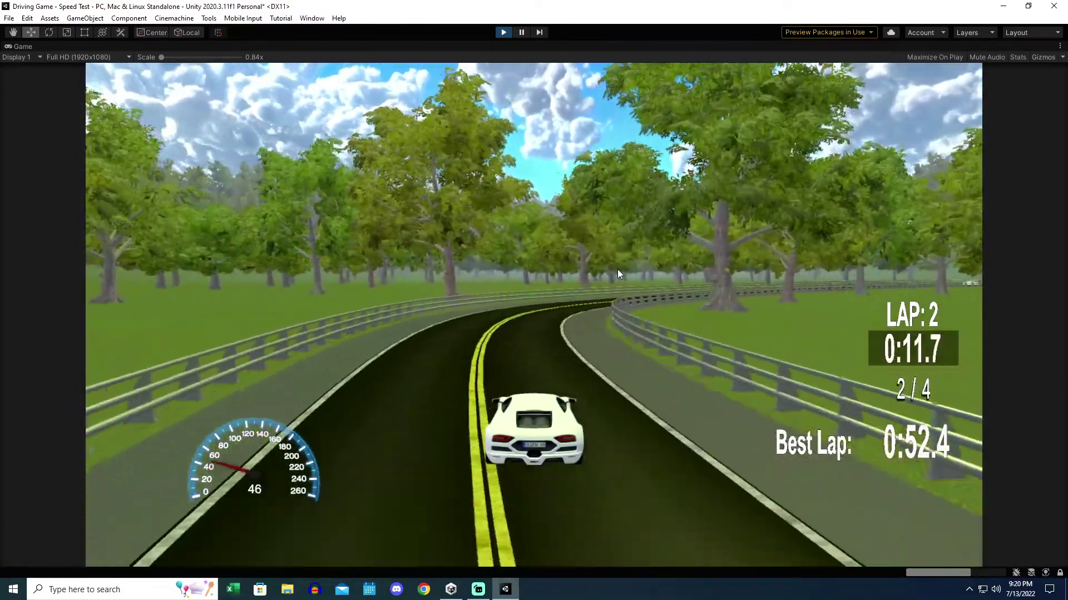
pyautogui.press('Up')
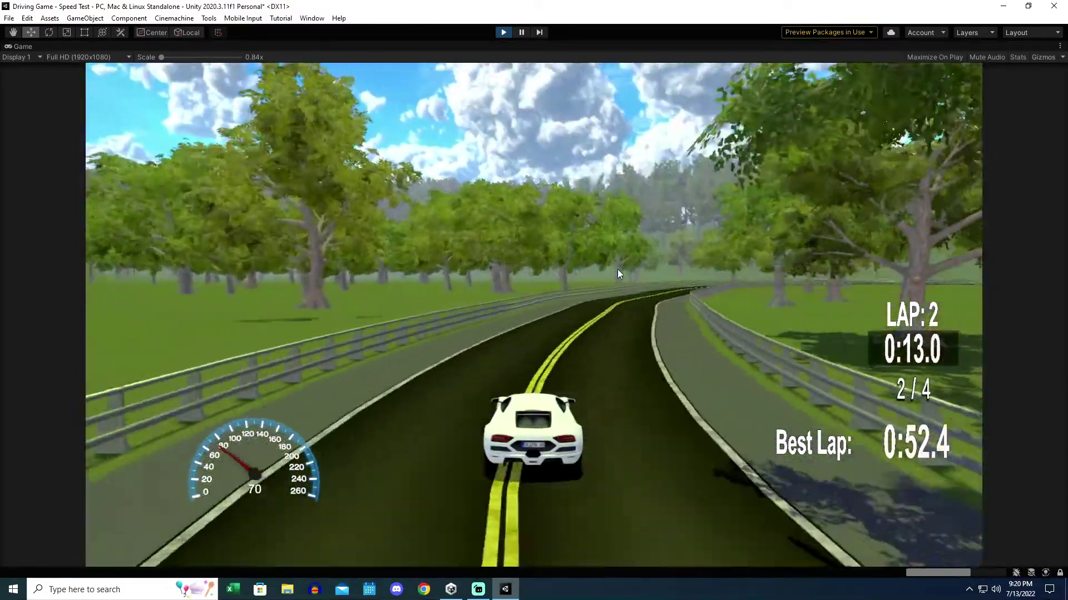
pyautogui.press('Up')
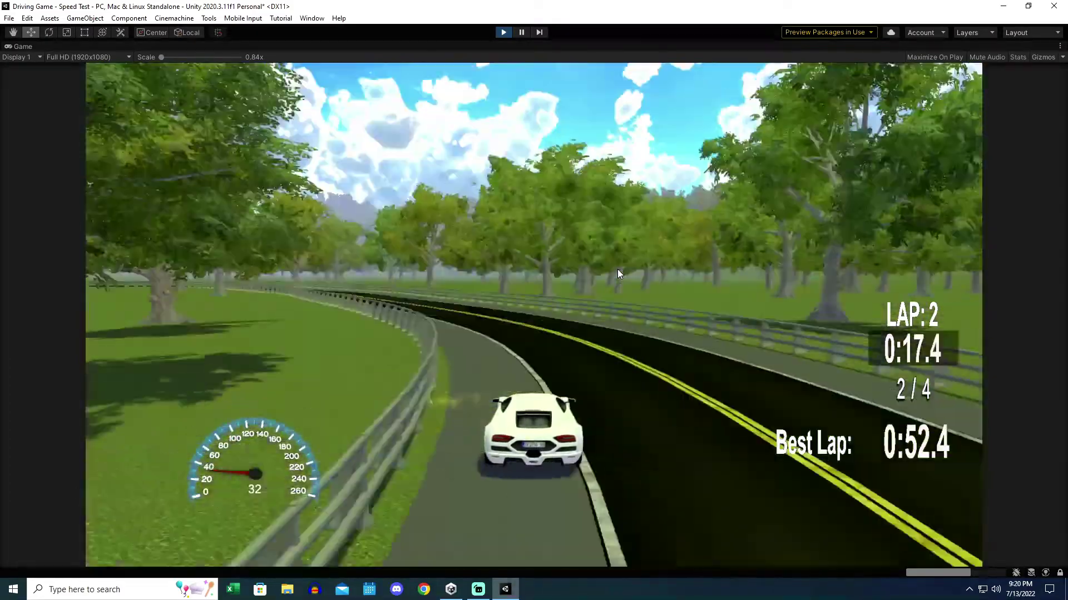
pyautogui.press('Up')
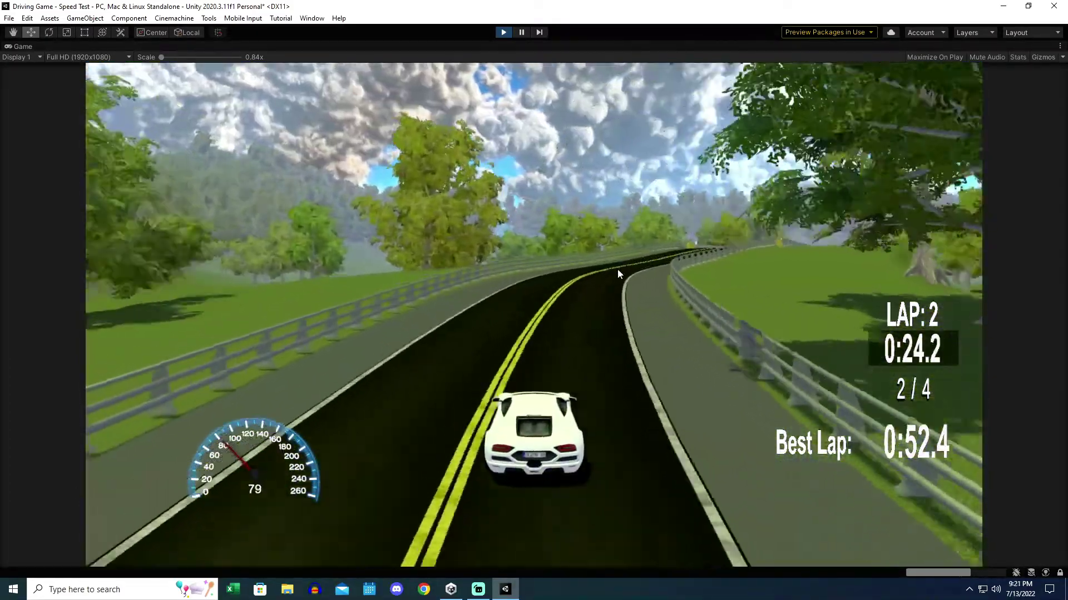
pyautogui.press('Up')
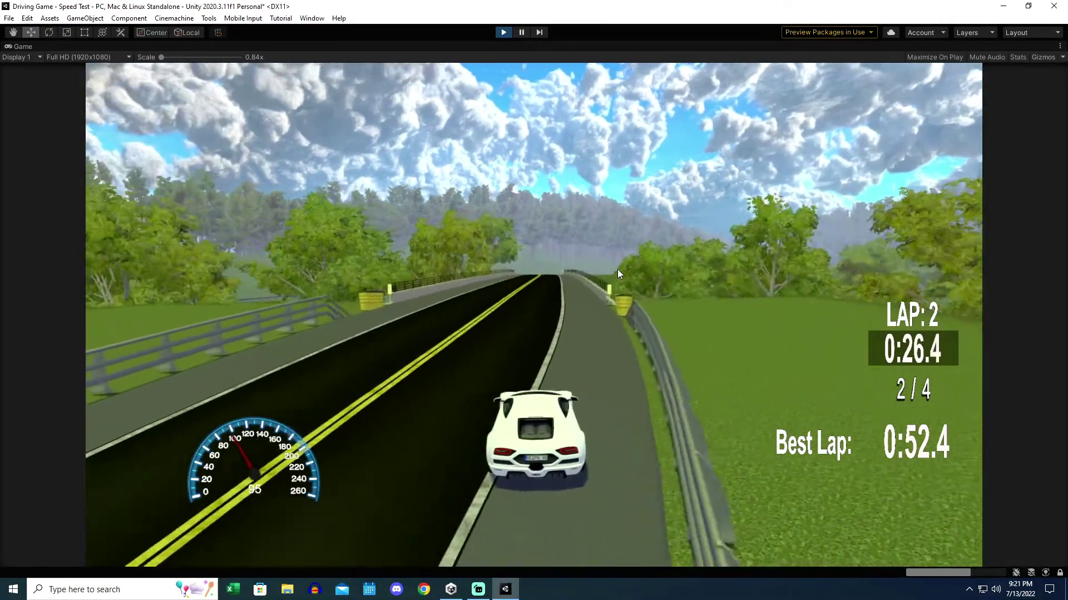
pyautogui.press('Up')
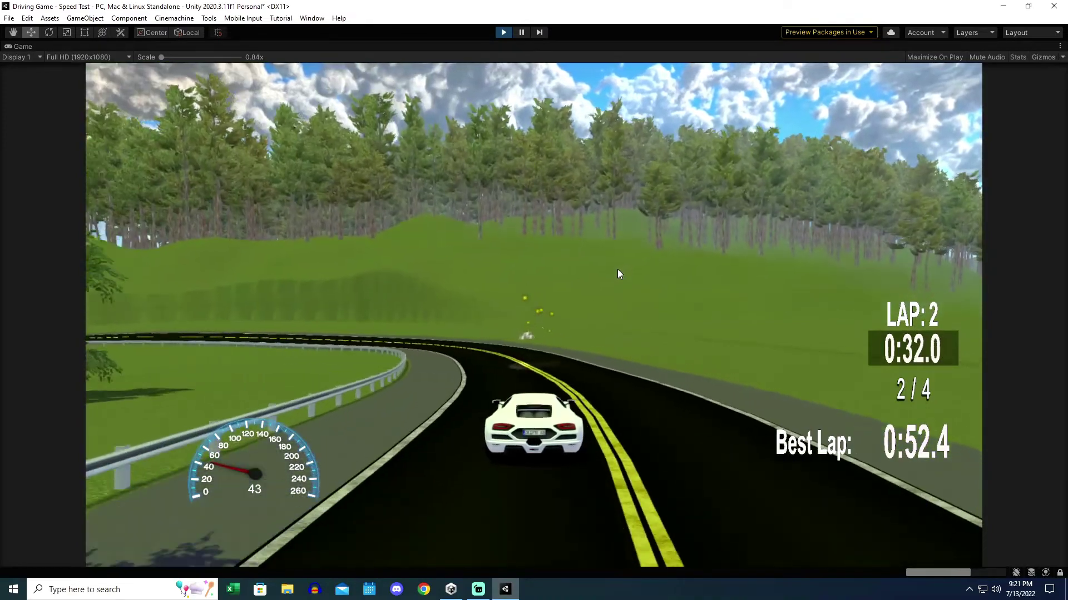
pyautogui.press('Up')
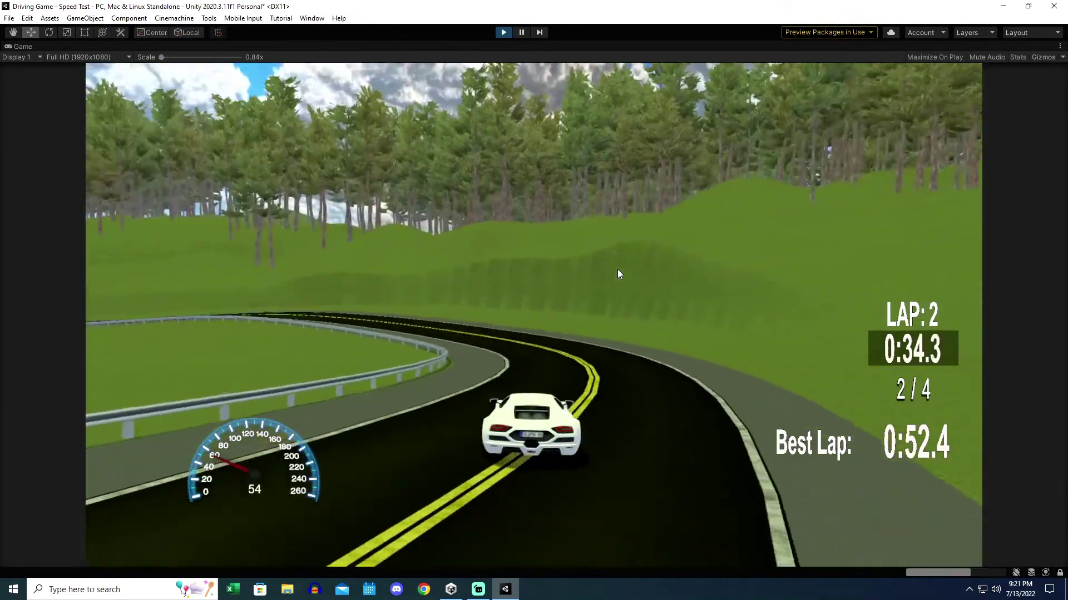
pyautogui.press('Up')
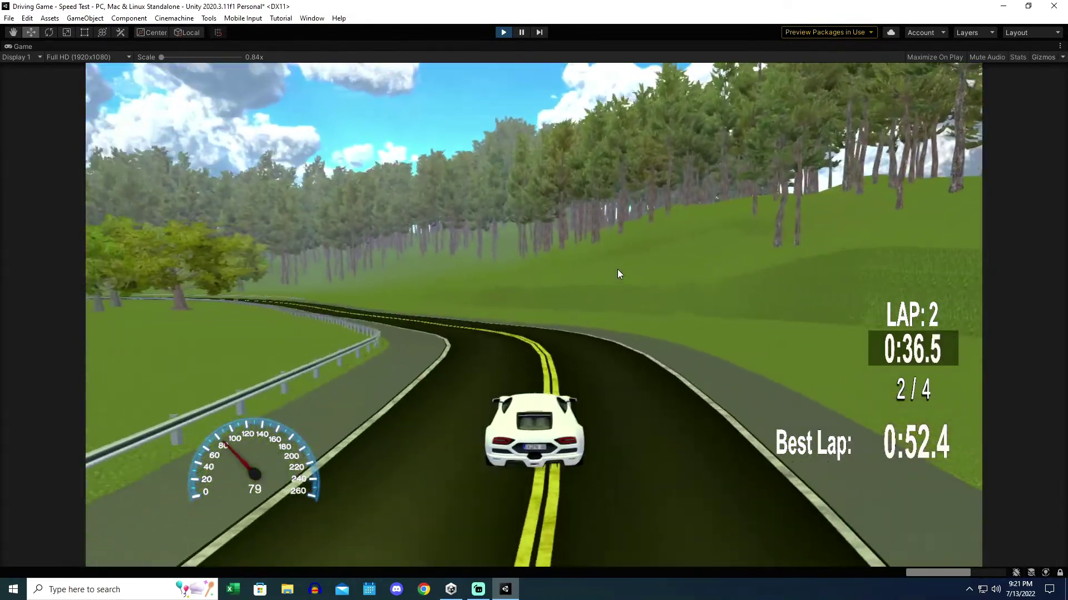
pyautogui.press('Up')
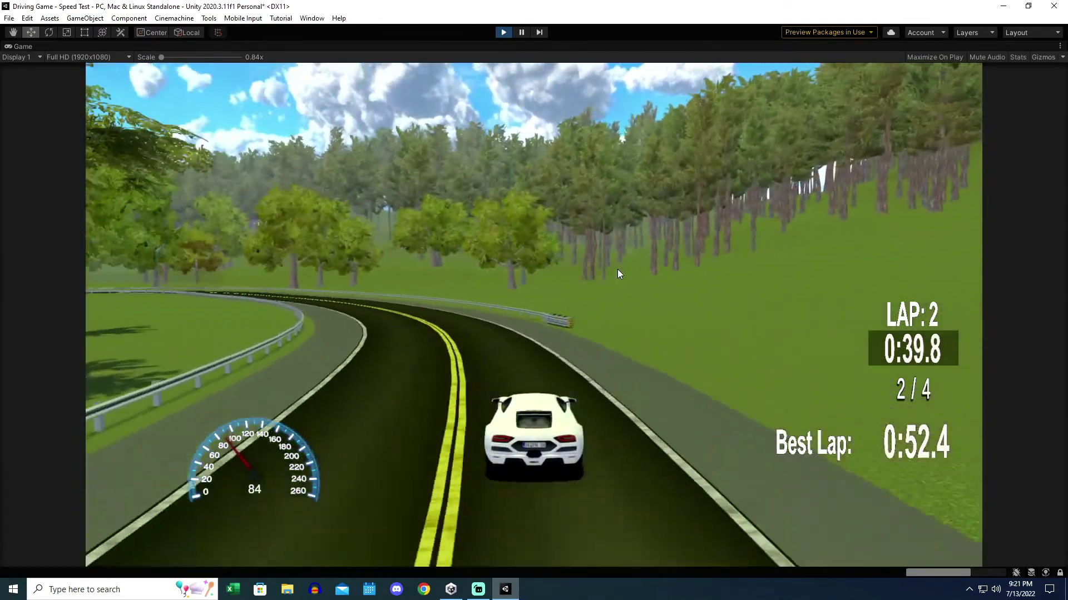
pyautogui.press('Up')
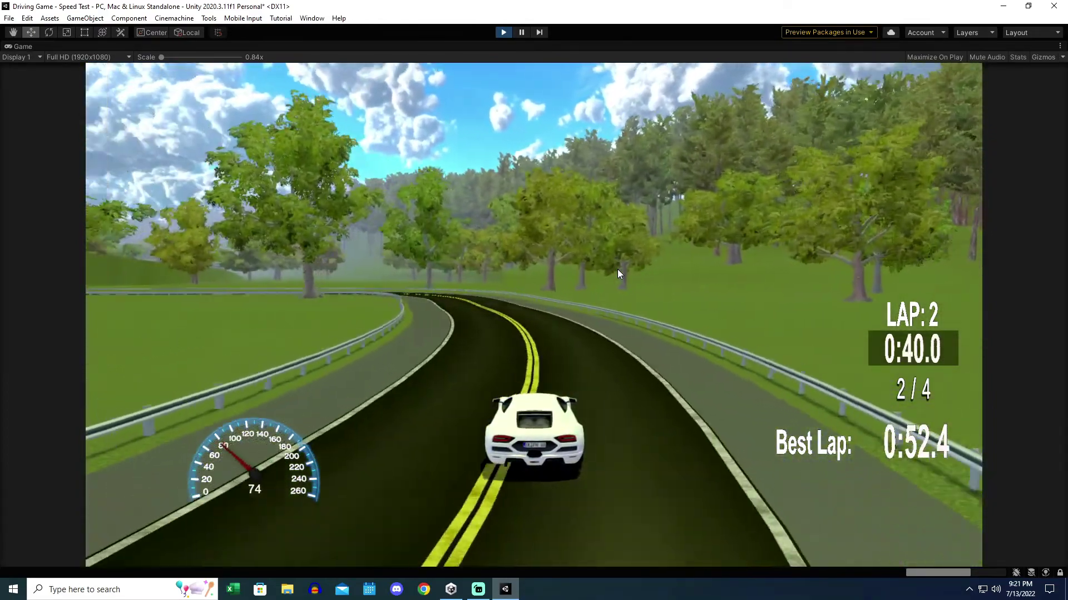
pyautogui.press('Left')
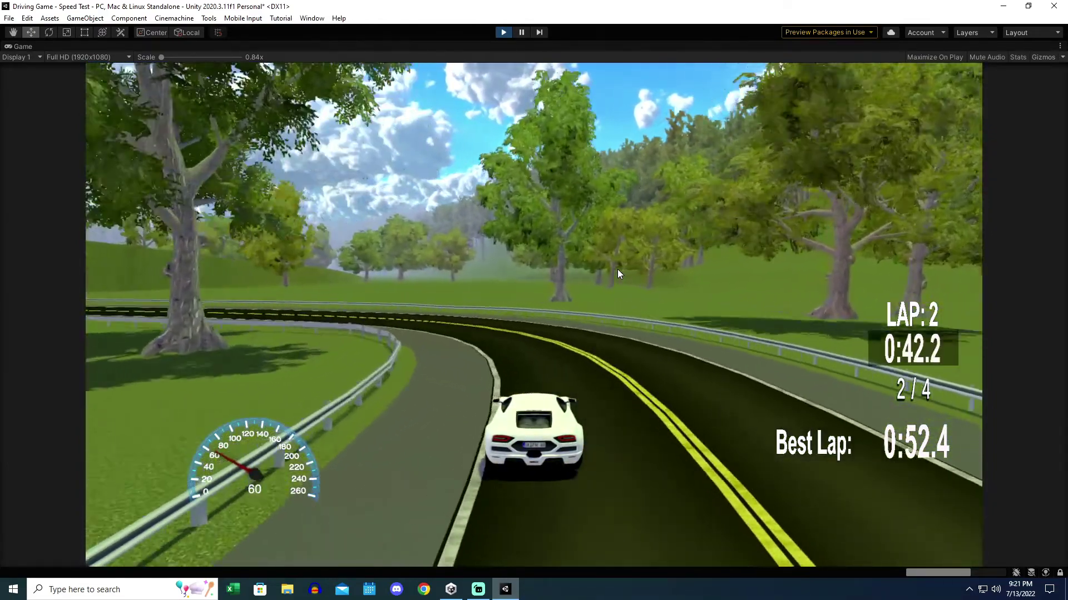